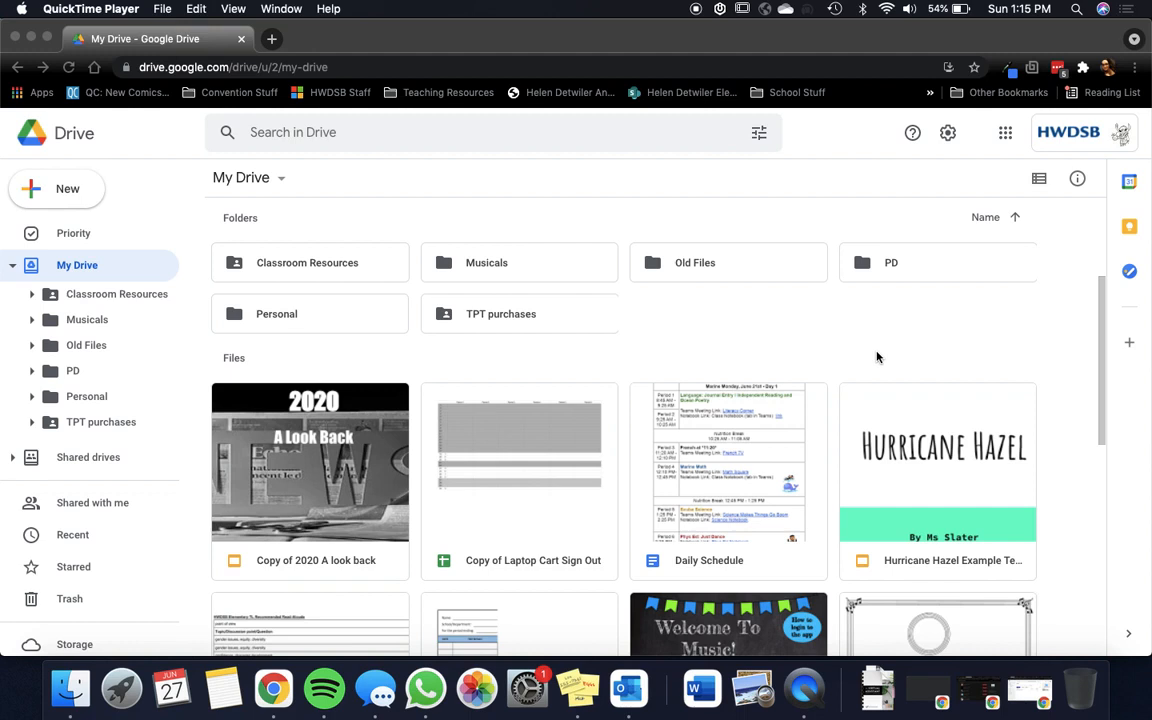
{"action": "right_click", "coordinate": [395, 403]}
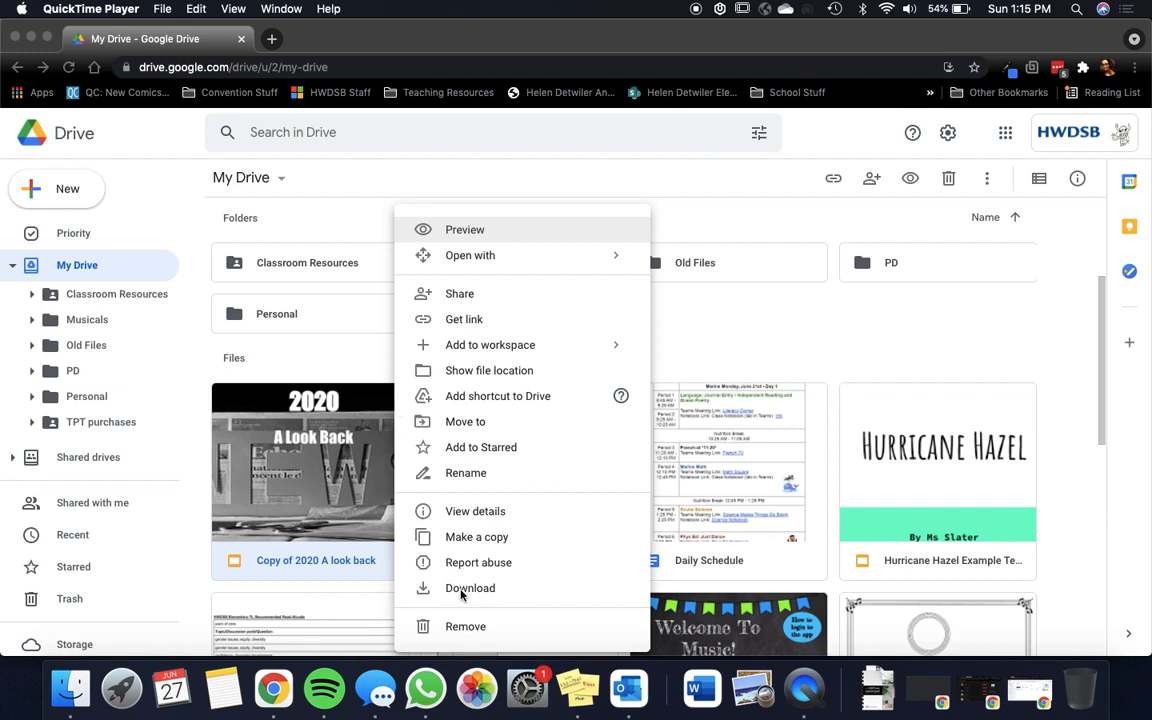
{"action": "left_click", "coordinate": [785, 341]}
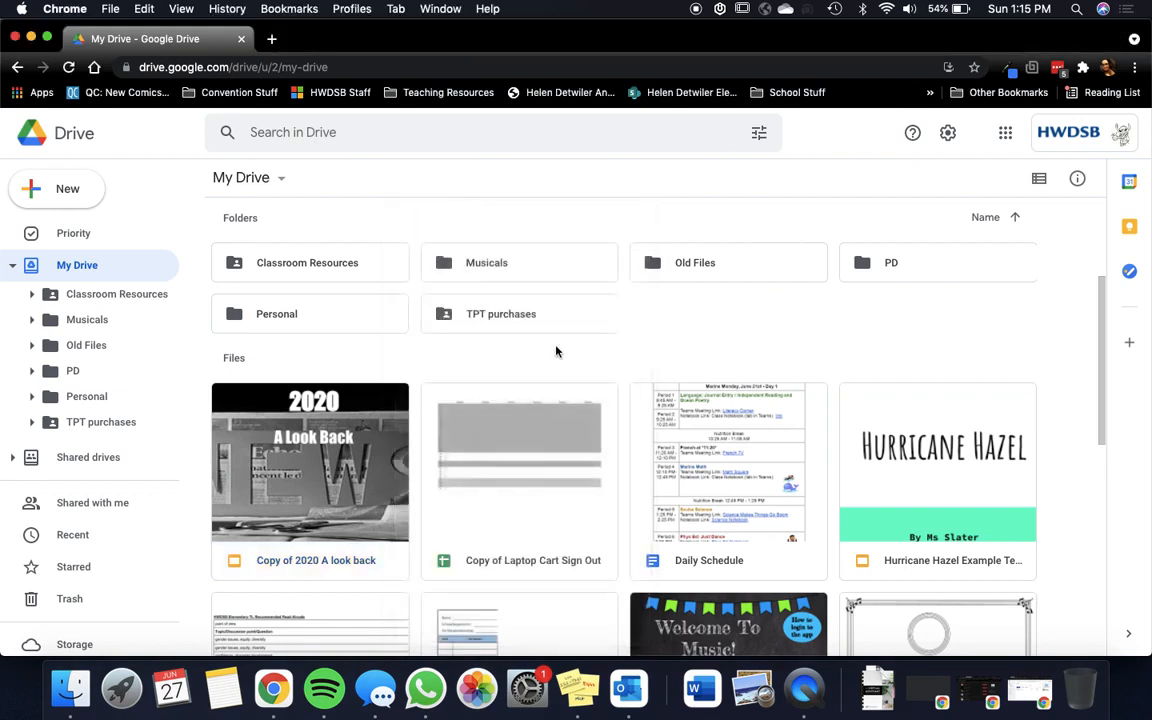
{"action": "right_click", "coordinate": [105, 268]}
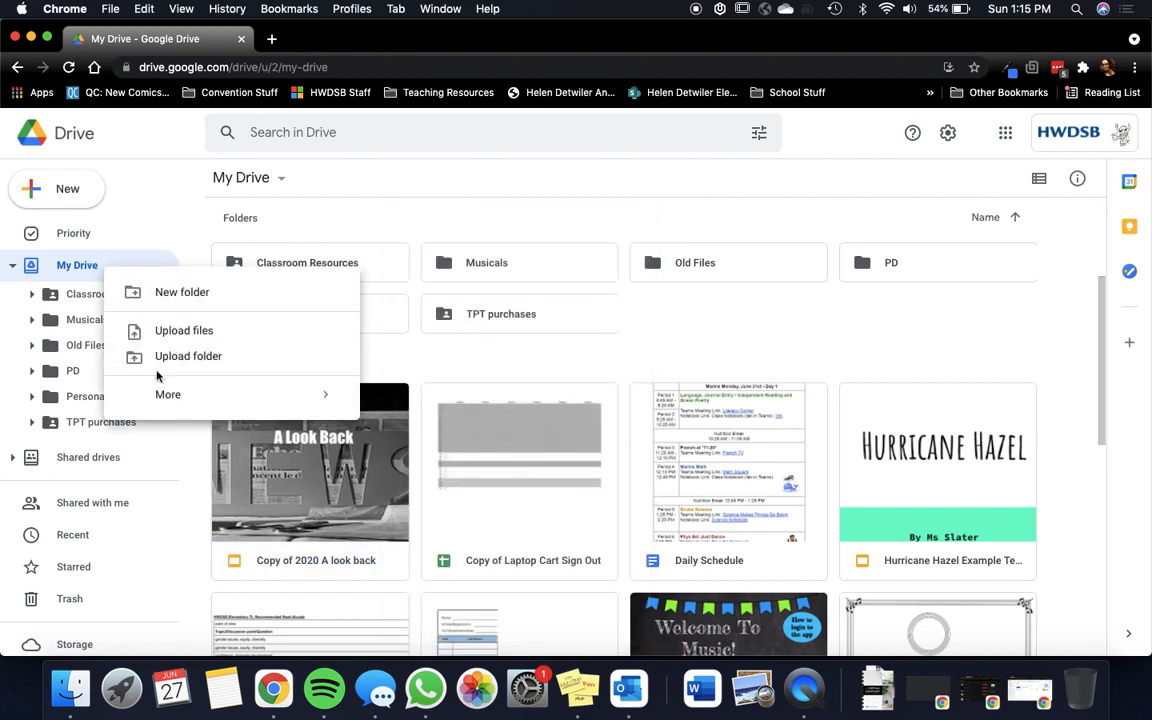
{"action": "left_click", "coordinate": [418, 371]}
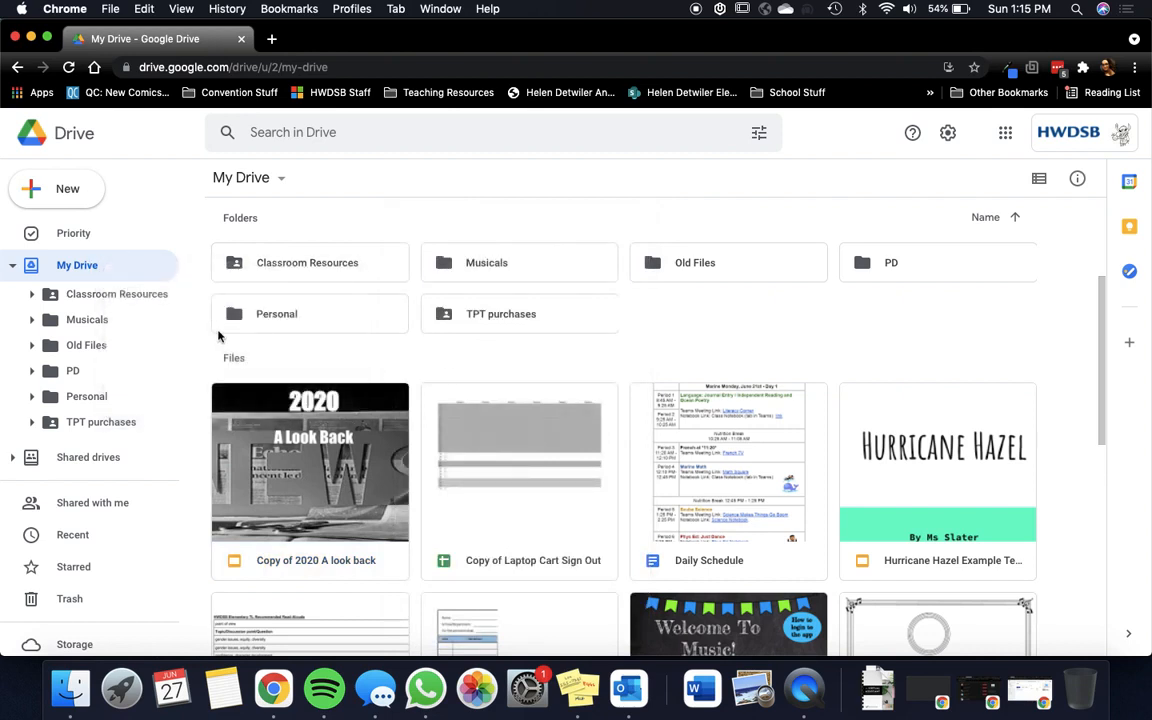
Step: Expand the Classroom Resources folder and its Music subfolder in the folder tree to review their subfolders
{"action": "left_click", "coordinate": [31, 294]}
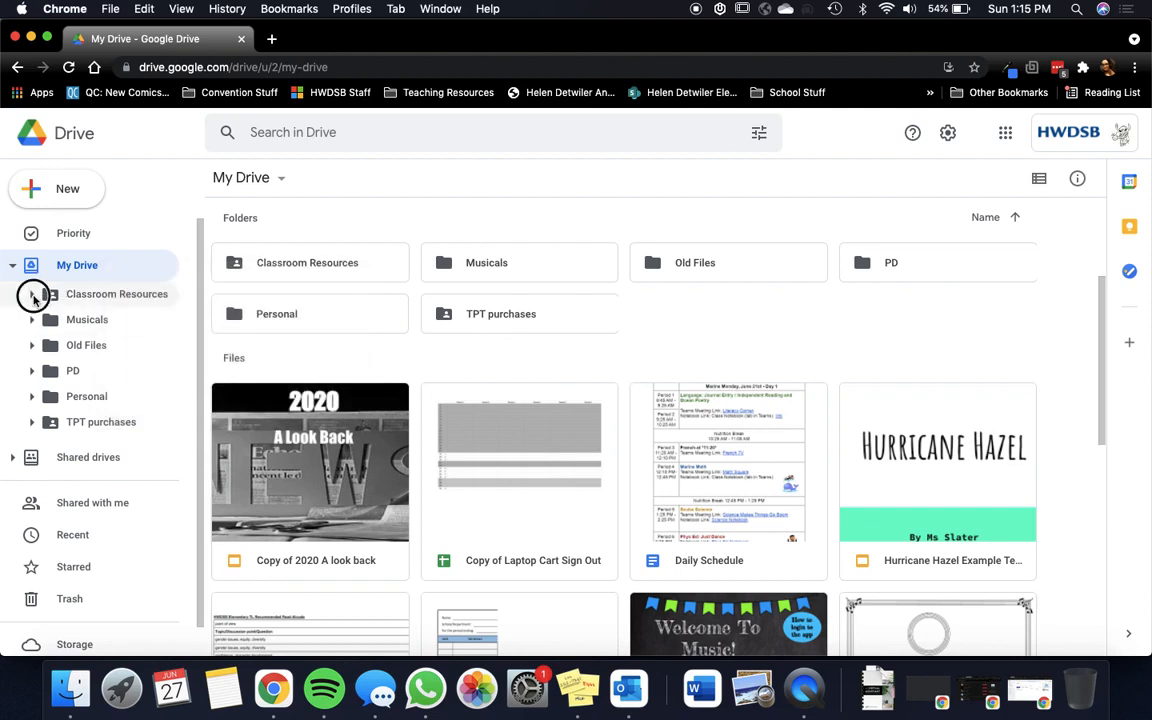
{"action": "scroll", "coordinate": [44, 320], "scroll_direction": "down", "scroll_amount": 5}
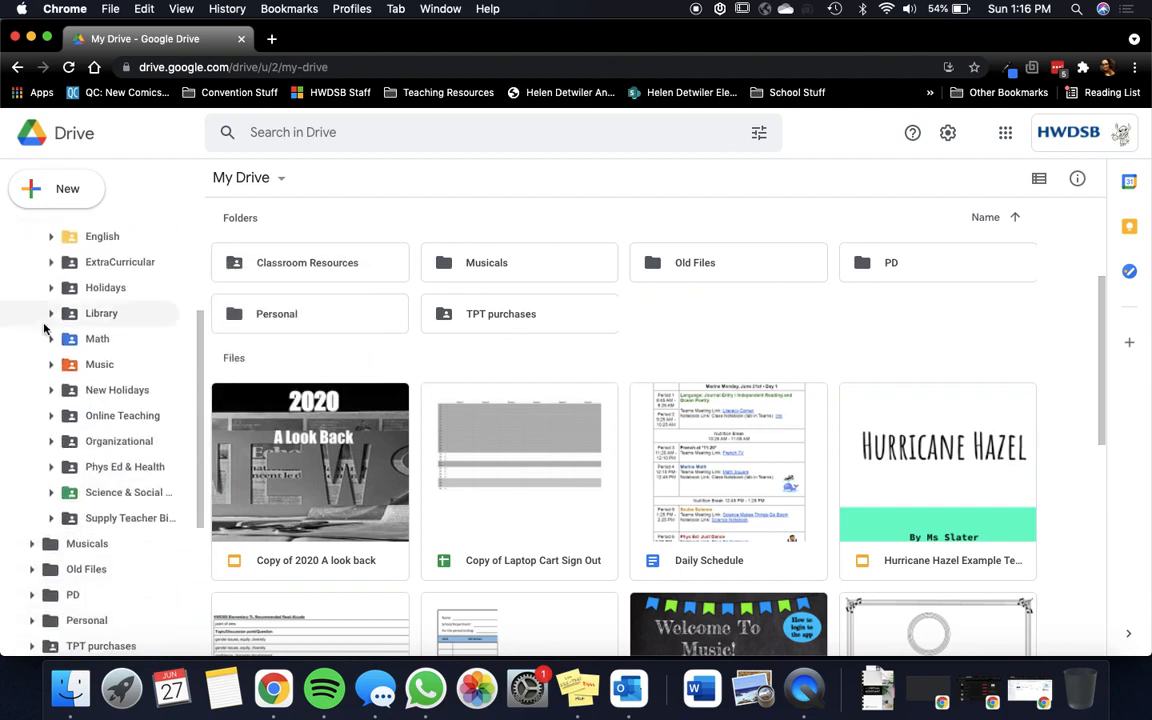
{"action": "scroll", "coordinate": [44, 327], "scroll_direction": "up", "scroll_amount": 2}
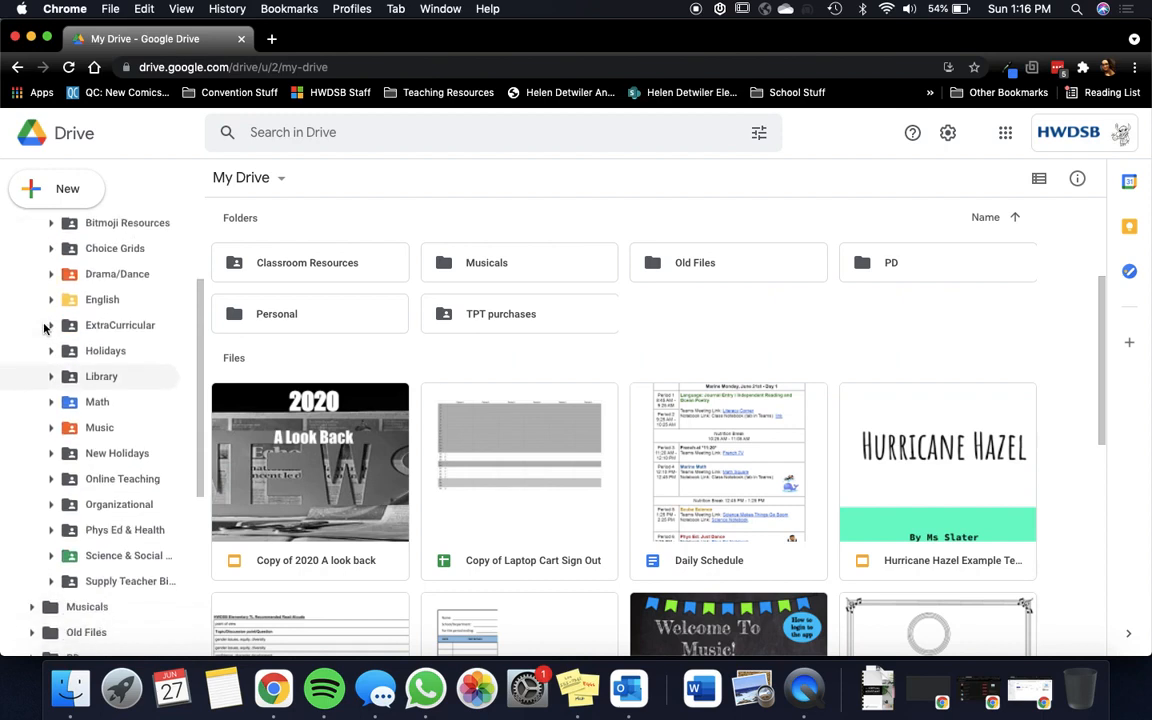
{"action": "left_click", "coordinate": [50, 427]}
{"action": "scroll", "coordinate": [49, 432], "scroll_direction": "down", "scroll_amount": 10}
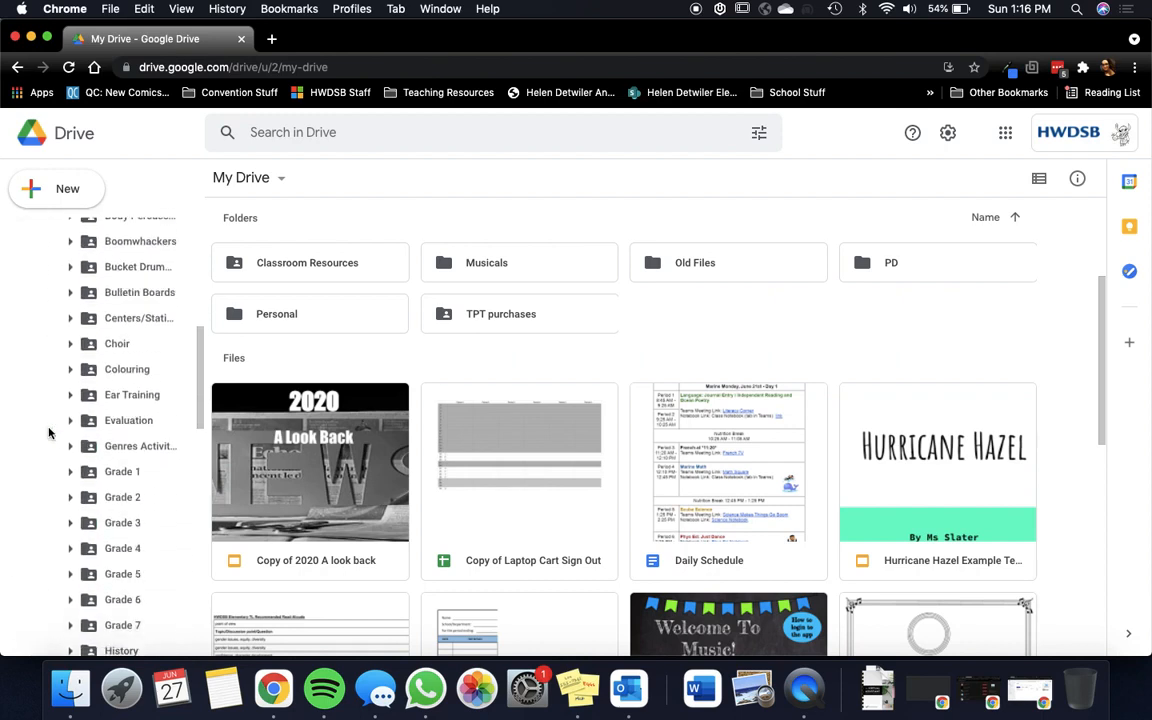
{"action": "scroll", "coordinate": [50, 433], "scroll_direction": "down", "scroll_amount": 6}
{"action": "scroll", "coordinate": [48, 425], "scroll_direction": "up", "scroll_amount": 20}
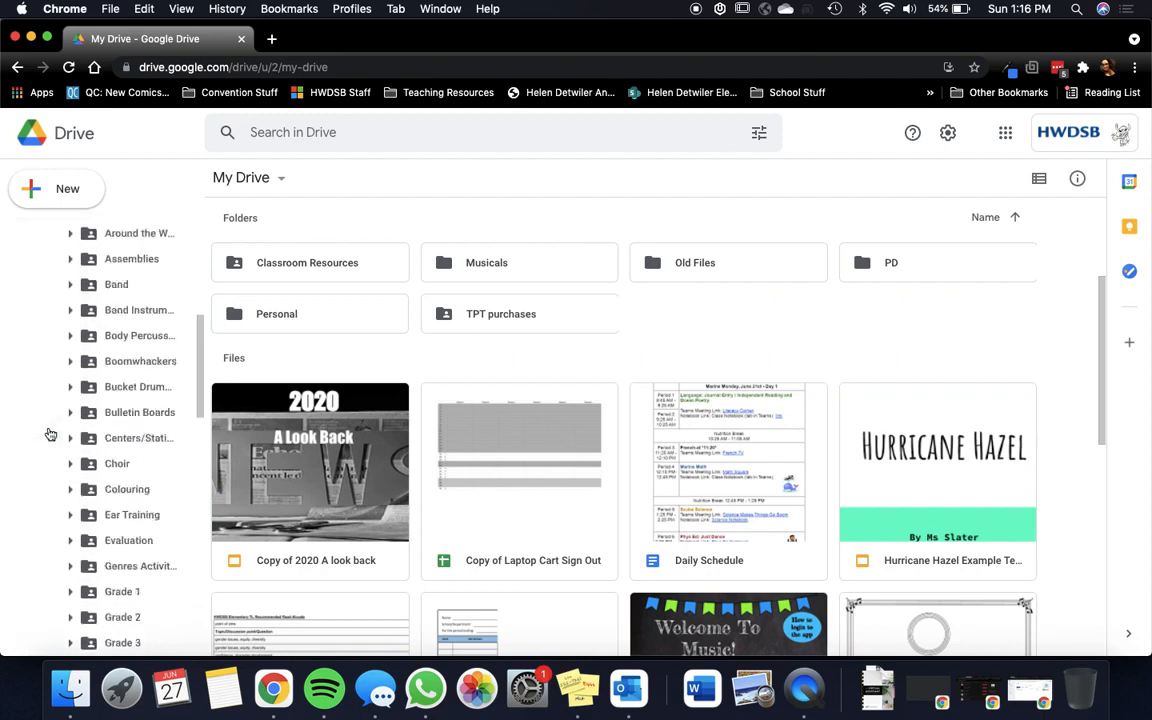
{"action": "right_click", "coordinate": [98, 294]}
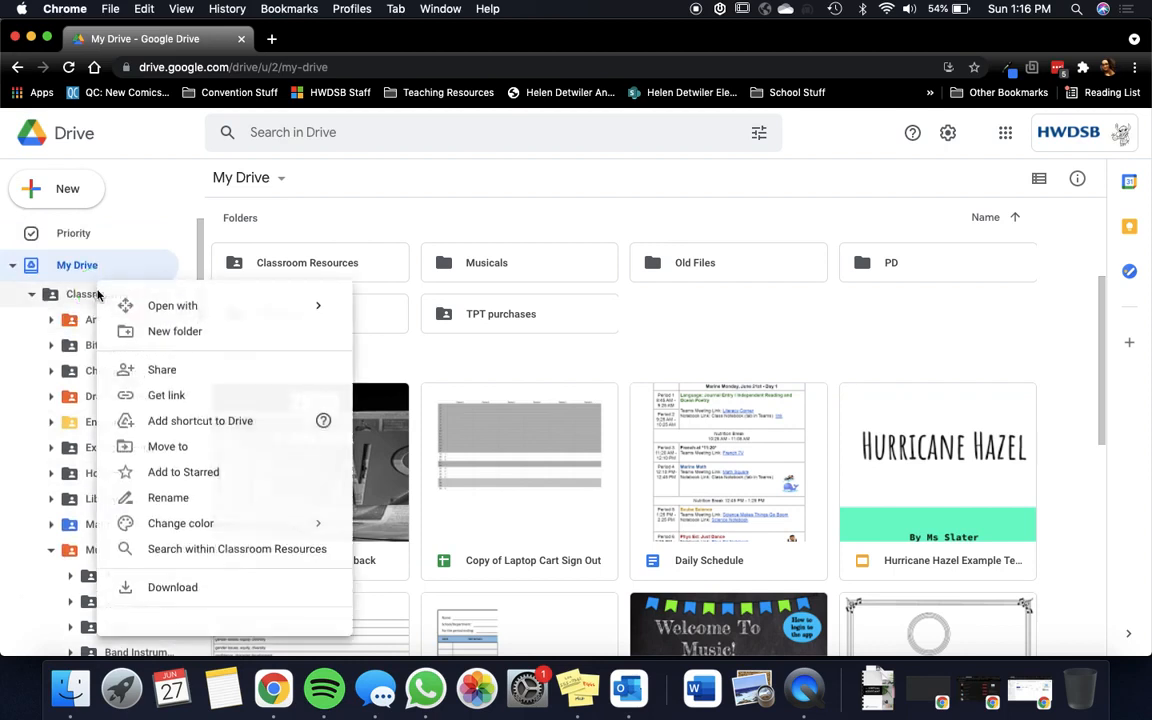
{"action": "left_click", "coordinate": [238, 597]}
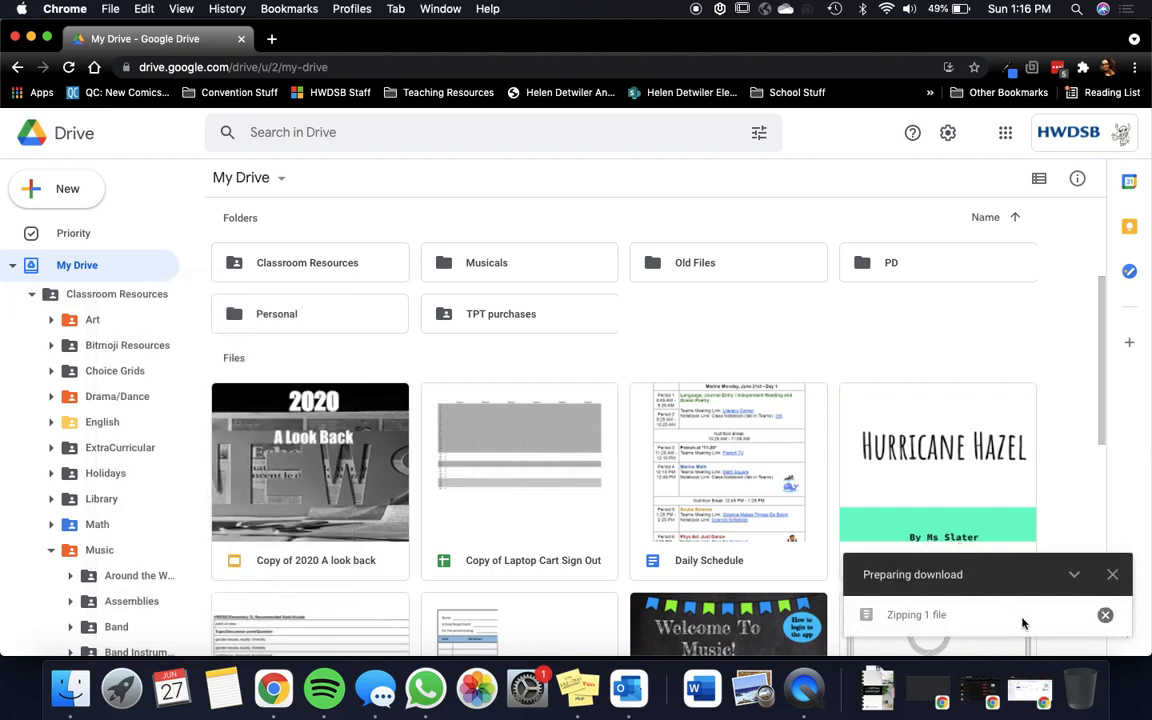
{"action": "left_click", "coordinate": [1104, 615]}
{"action": "left_click", "coordinate": [1106, 613]}
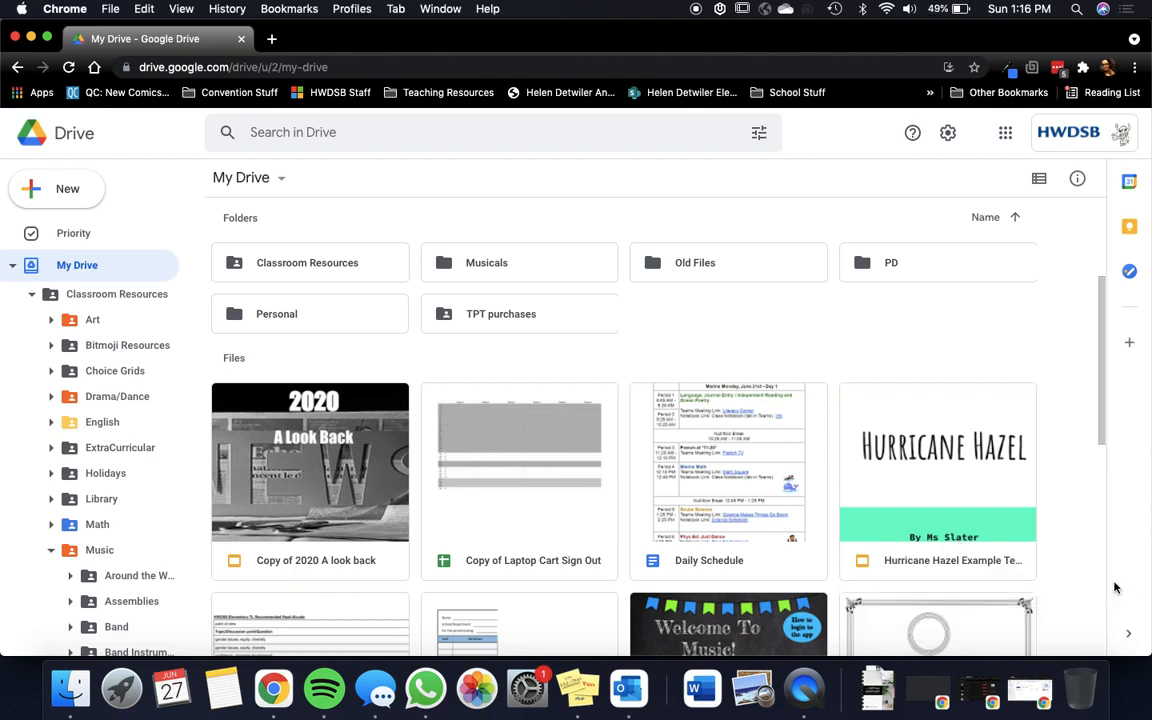
Step: Collapse the Music and Classroom Resources tree branches, then open the Classroom Resources folder and start downloading it
{"action": "left_click", "coordinate": [52, 550]}
{"action": "left_click", "coordinate": [32, 294]}
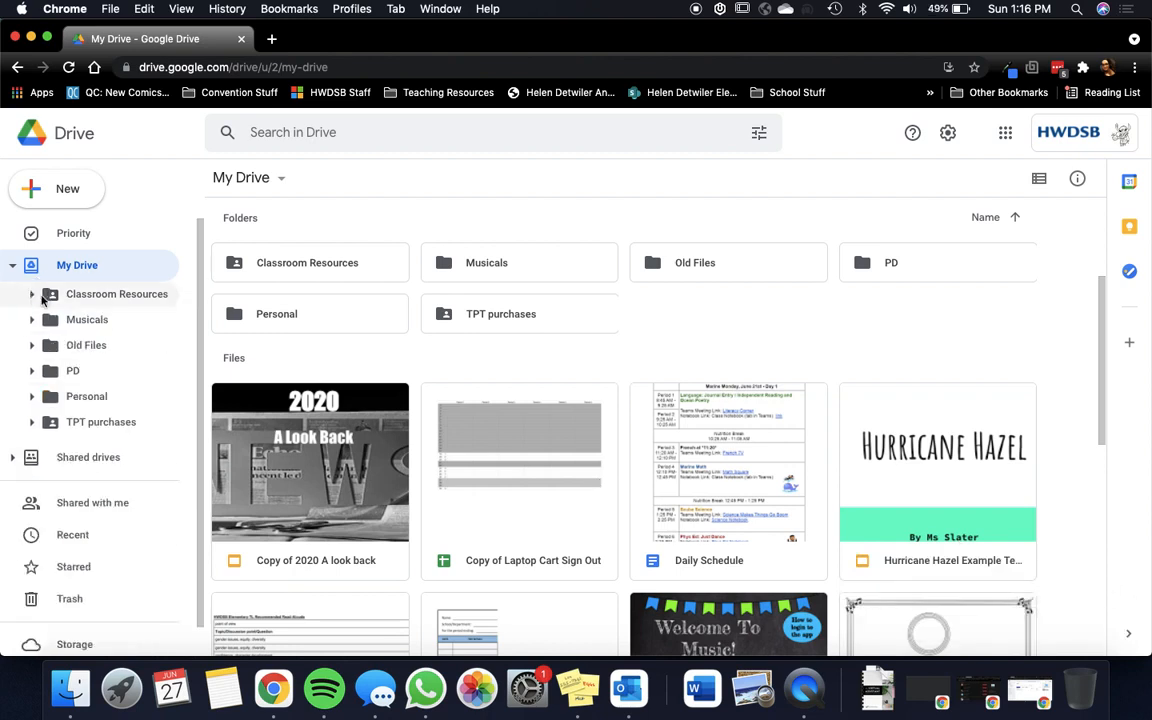
{"action": "left_click", "coordinate": [93, 296]}
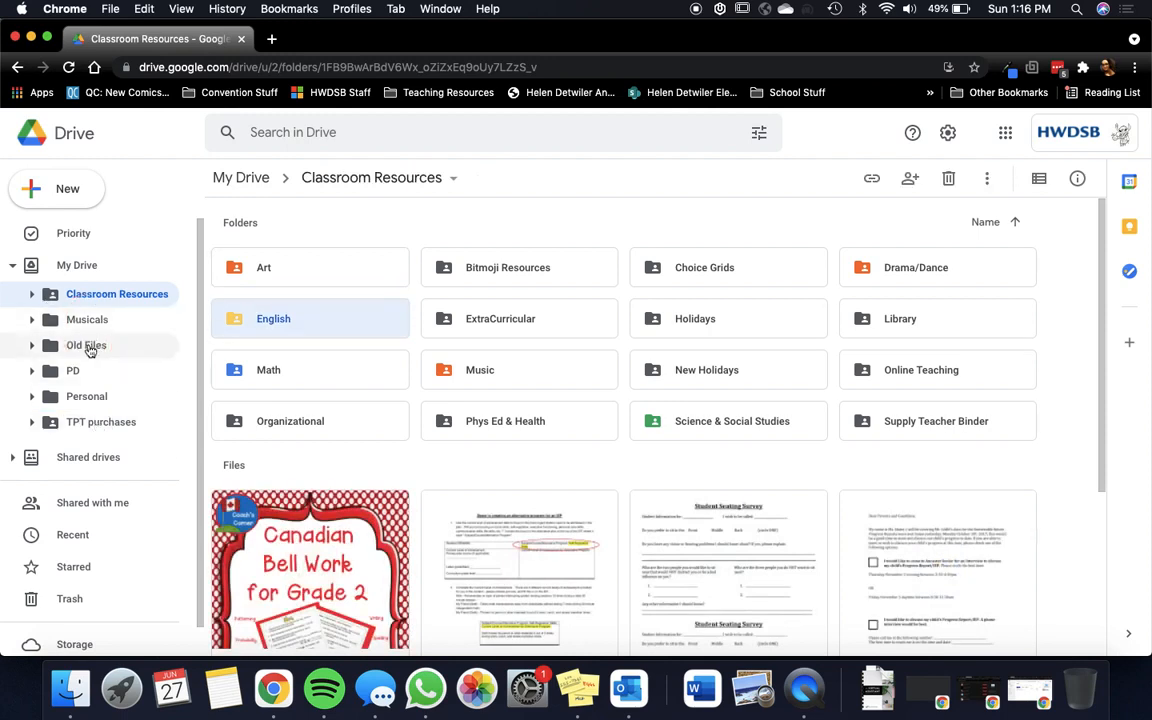
{"action": "right_click", "coordinate": [90, 294]}
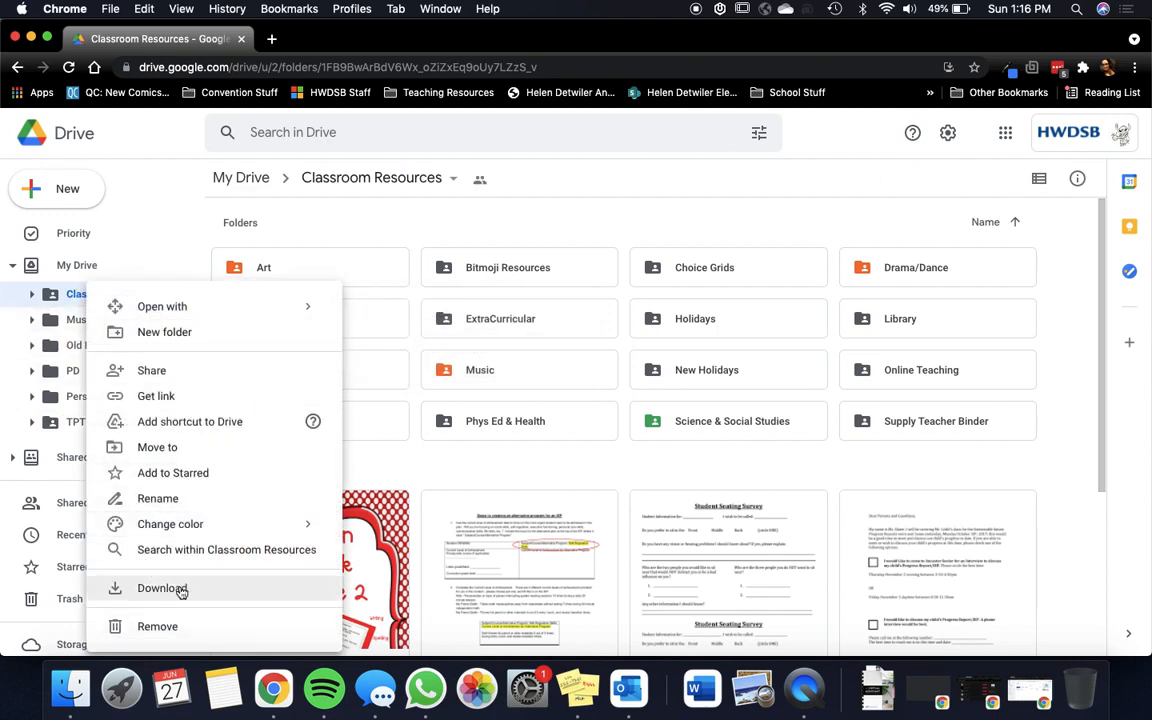
{"action": "left_click", "coordinate": [162, 588]}
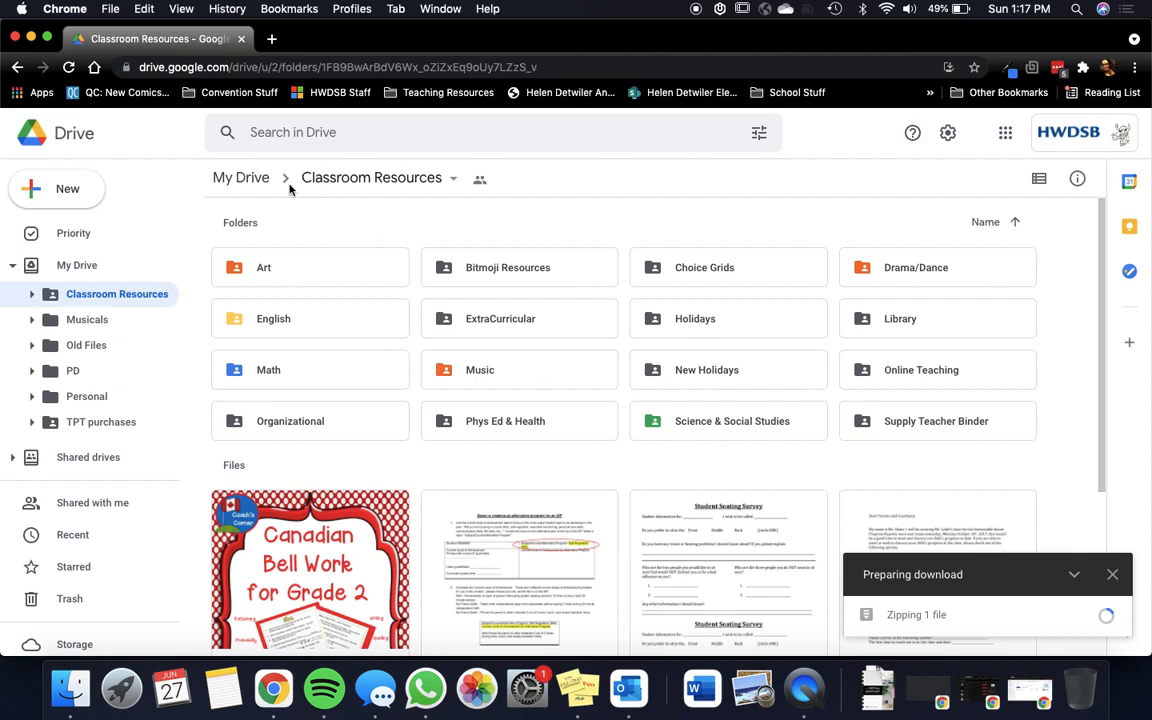
Step: Return to My Drive, select all the loose files below the folders, and download them together
{"action": "left_click", "coordinate": [118, 264]}
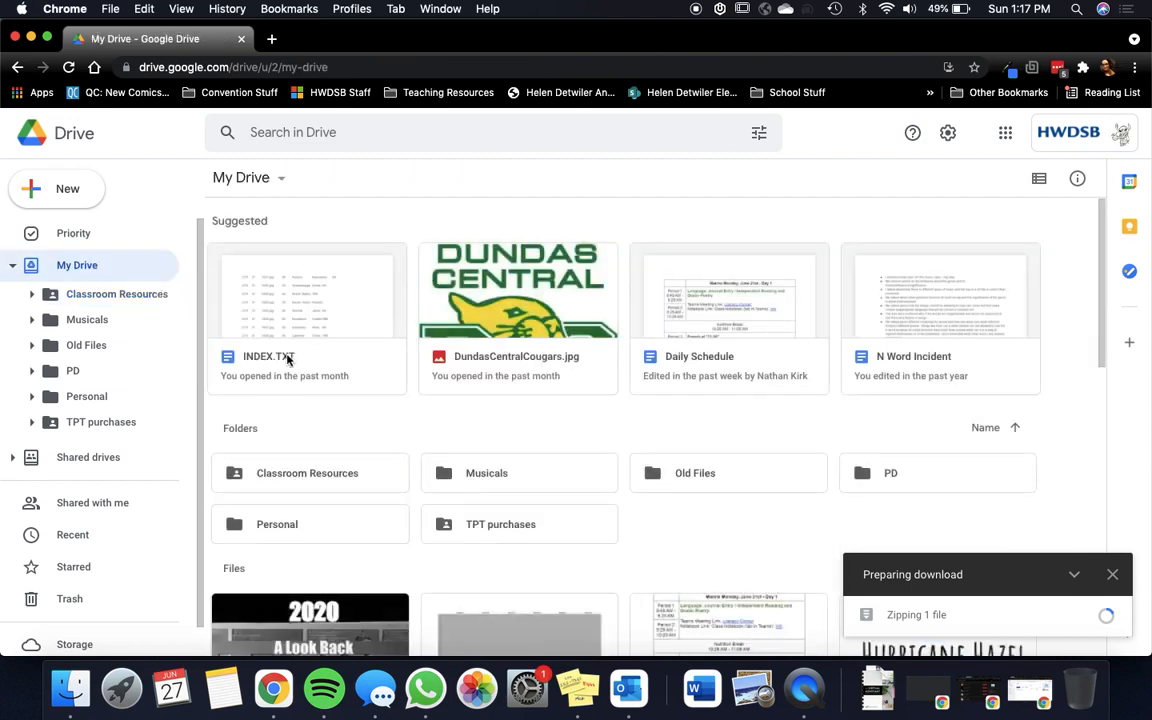
{"action": "scroll", "coordinate": [270, 417], "scroll_direction": "down", "scroll_amount": 3}
{"action": "scroll", "coordinate": [293, 407], "scroll_direction": "down", "scroll_amount": 2}
{"action": "left_click_drag", "start_coordinate": [291, 337], "coordinate": [900, 597]}
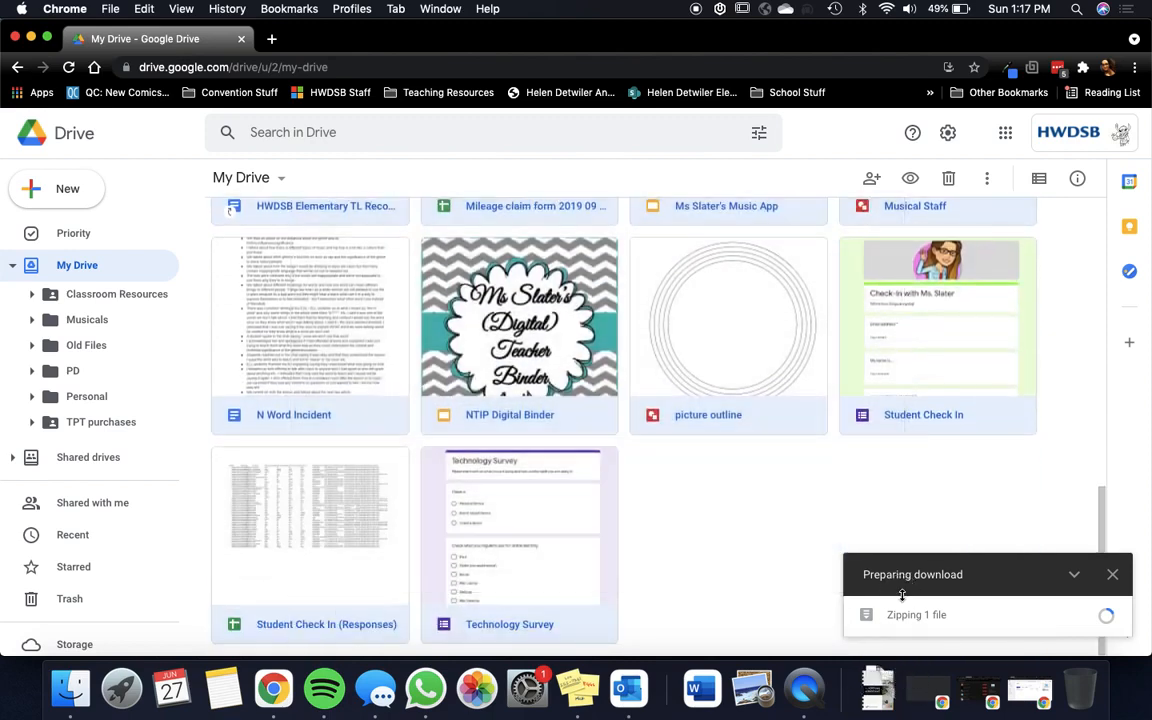
{"action": "right_click", "coordinate": [578, 356]}
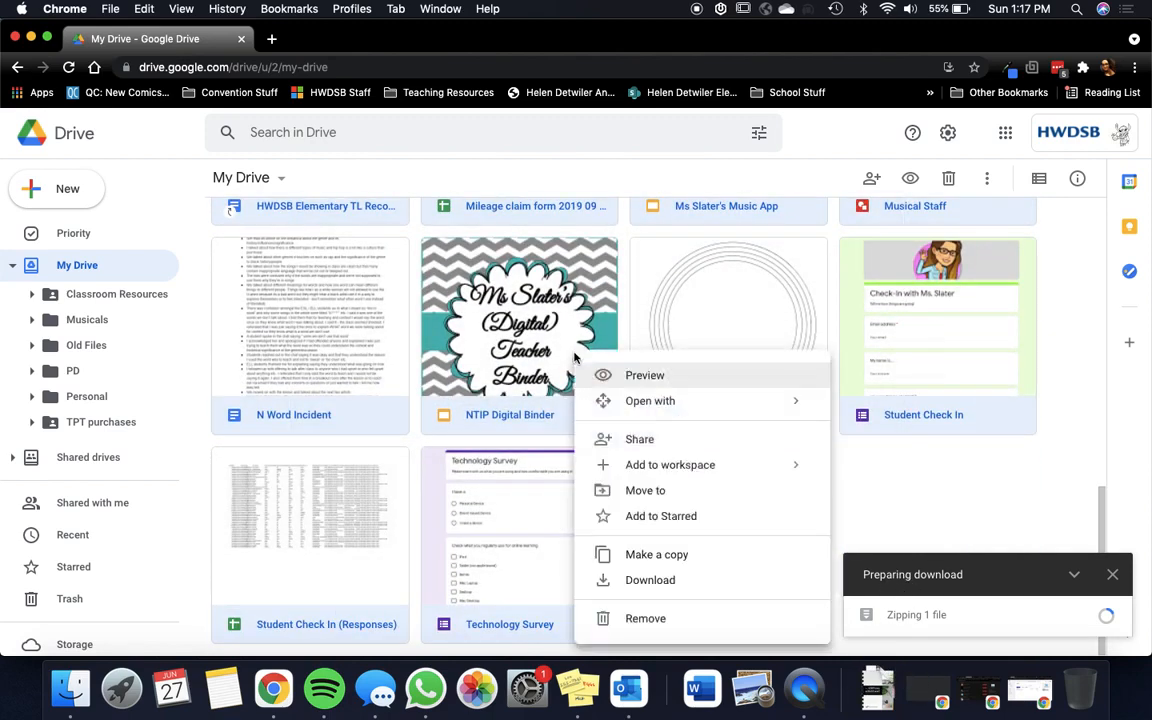
{"action": "left_click", "coordinate": [649, 584]}
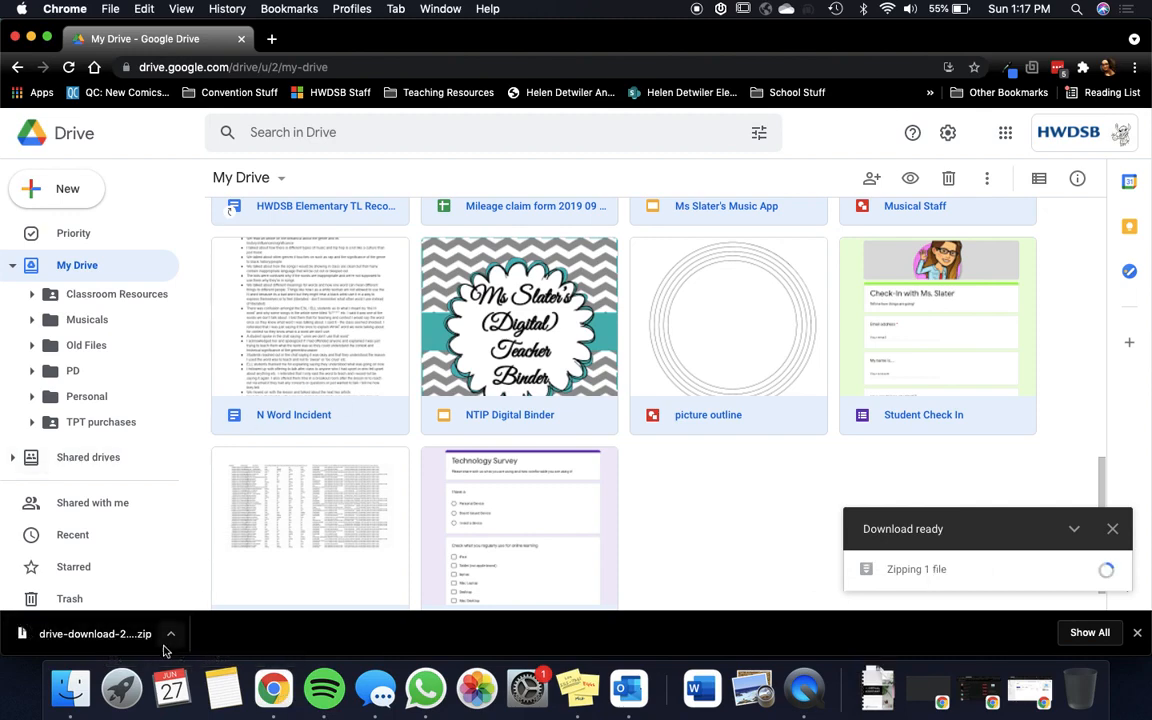
Step: Switch to Finder and extract today's drive-download zip archive in the Downloads folder
{"action": "scroll", "coordinate": [310, 495], "scroll_direction": "down", "scroll_amount": 1}
{"action": "scroll", "coordinate": [321, 488], "scroll_direction": "up", "scroll_amount": 10}
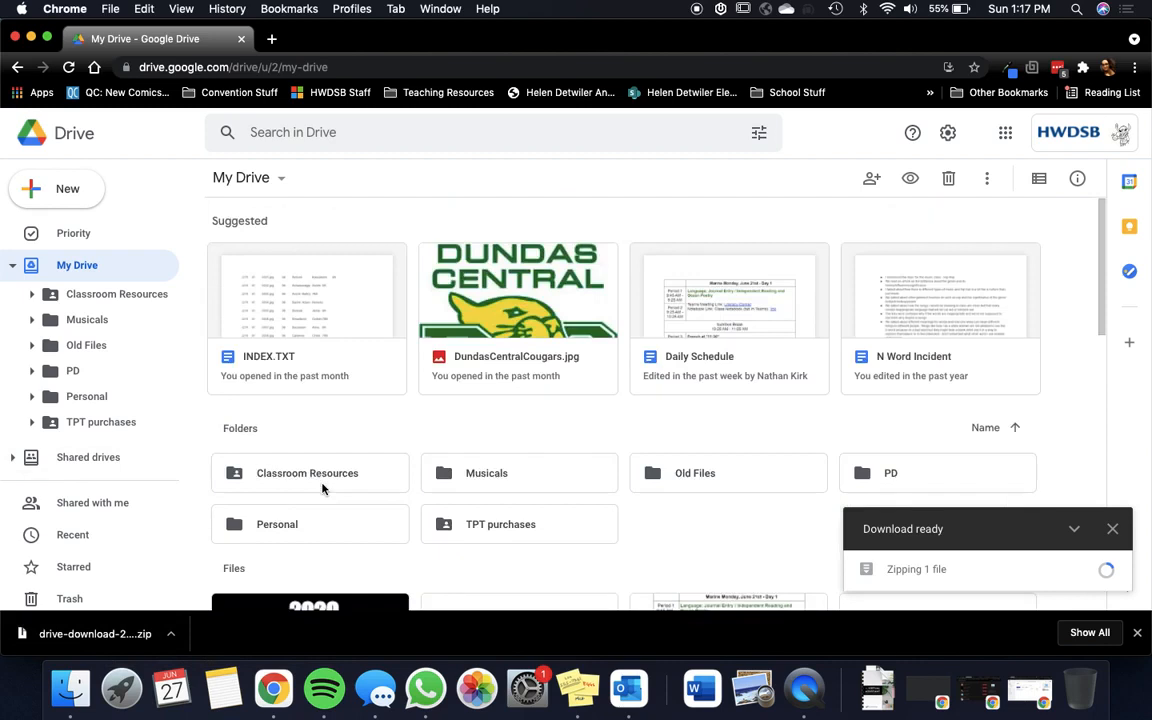
{"action": "left_click", "coordinate": [72, 688]}
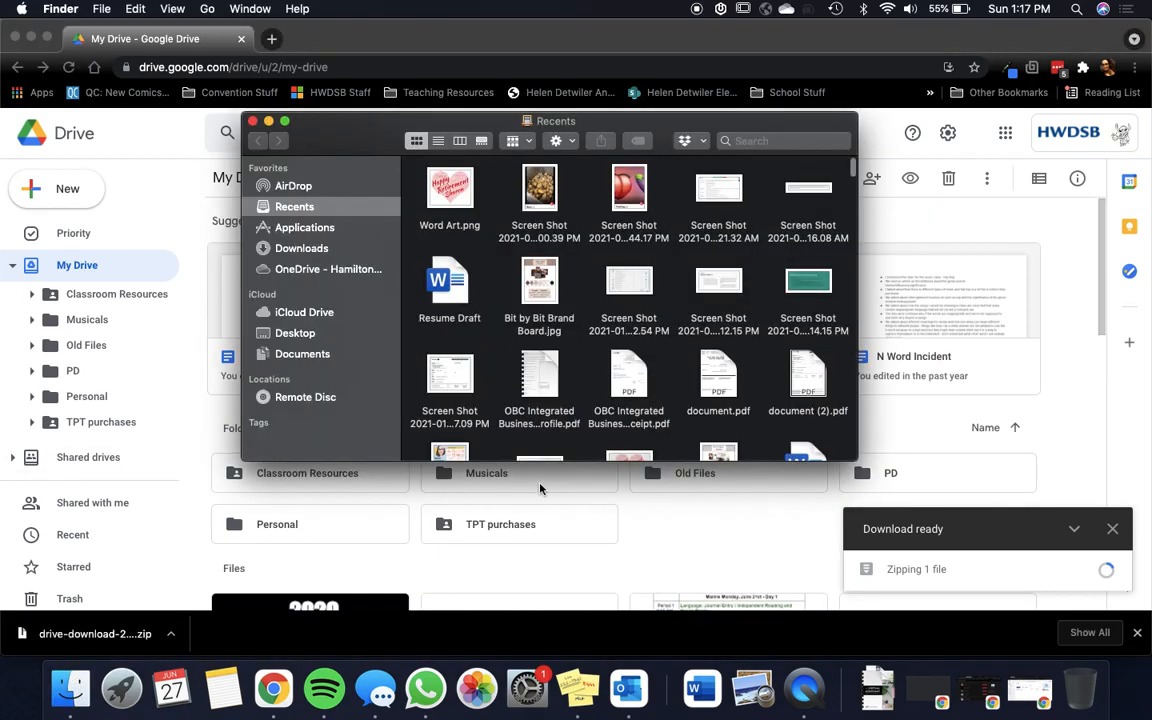
{"action": "left_click", "coordinate": [366, 250]}
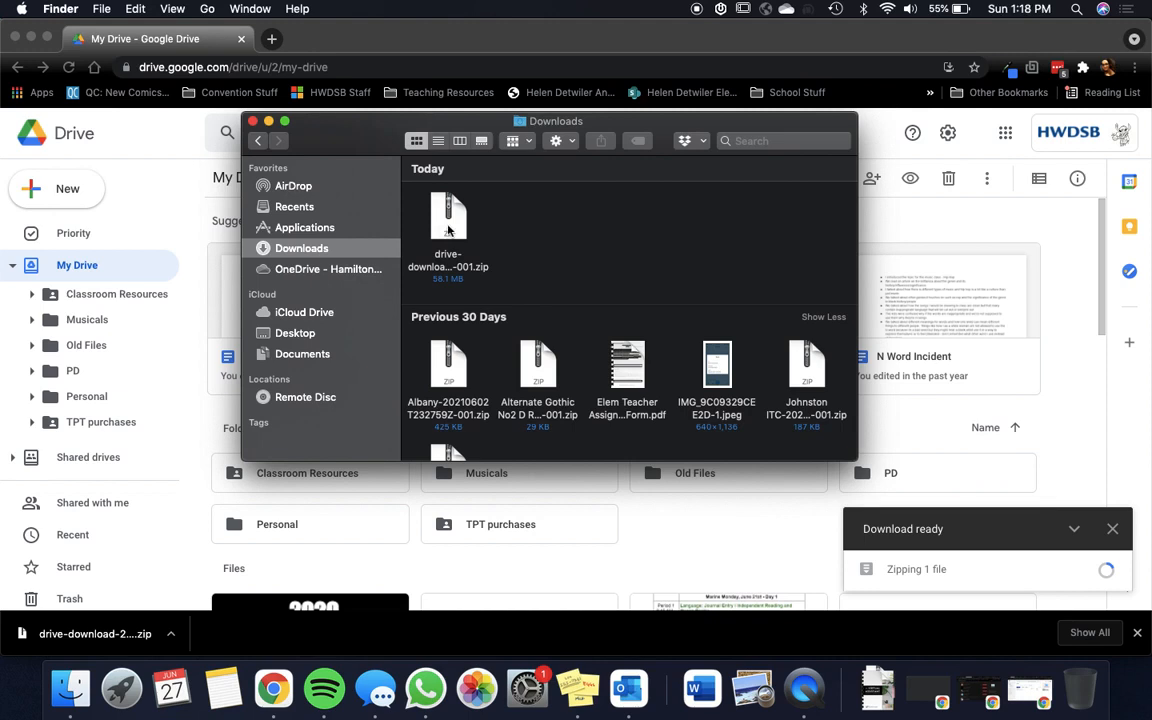
{"action": "double_click", "coordinate": [448, 222]}
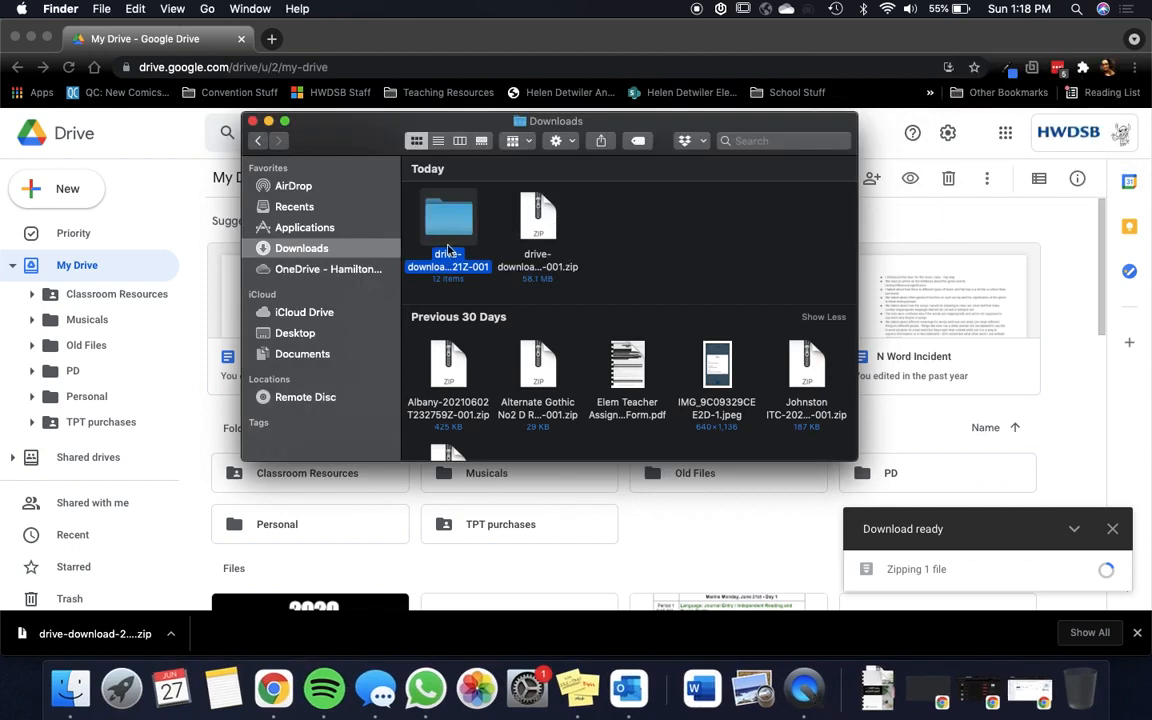
Step: Compare the file sizes of the drive-download zip archive and its extracted folder, closing both info windows when done
{"action": "left_click", "coordinate": [537, 225]}
{"action": "right_click", "coordinate": [537, 217]}
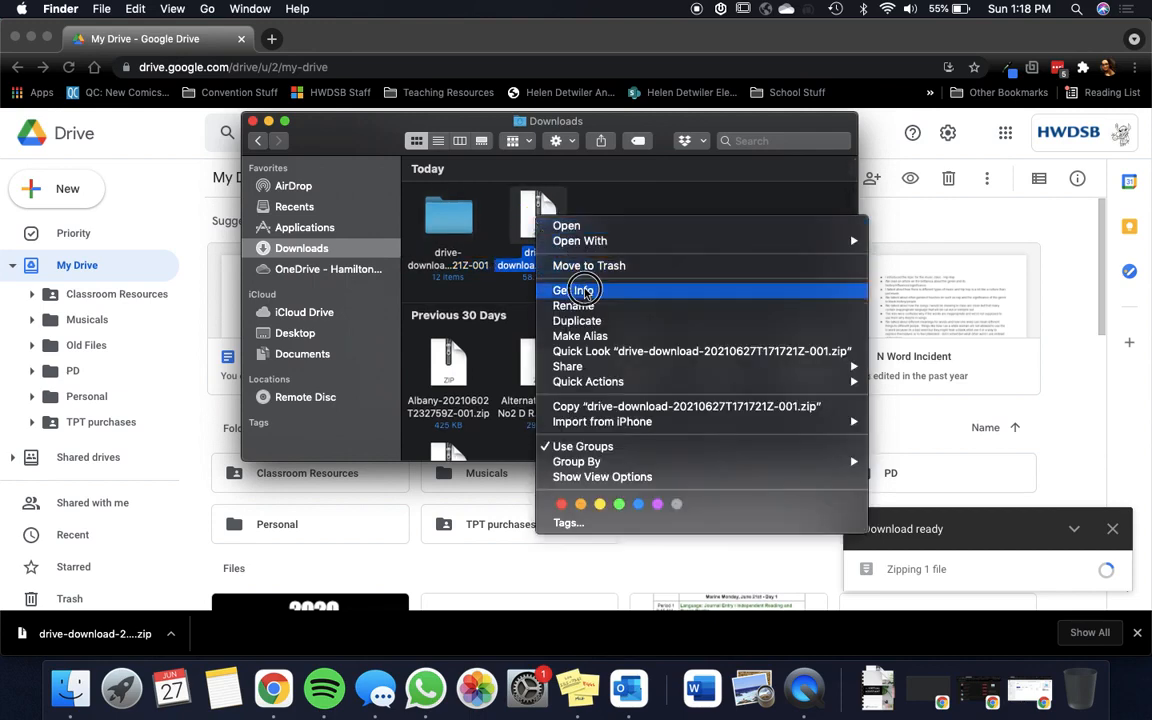
{"action": "left_click", "coordinate": [585, 291]}
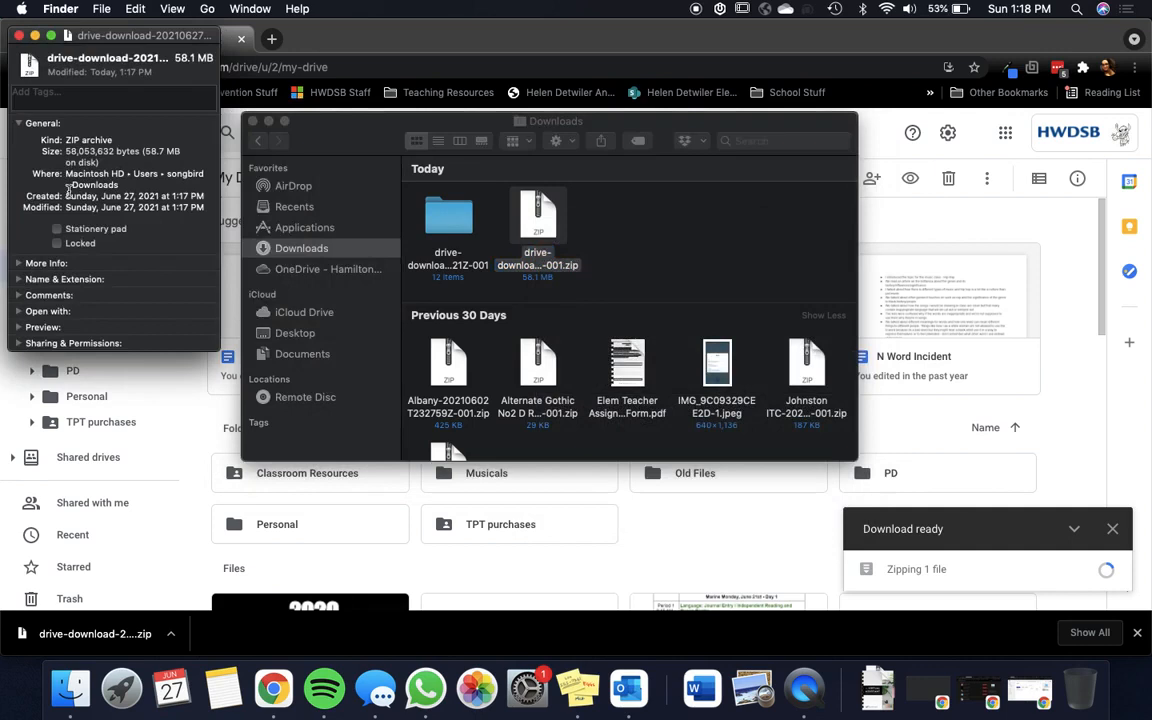
{"action": "left_click_drag", "start_coordinate": [65, 151], "coordinate": [183, 155]}
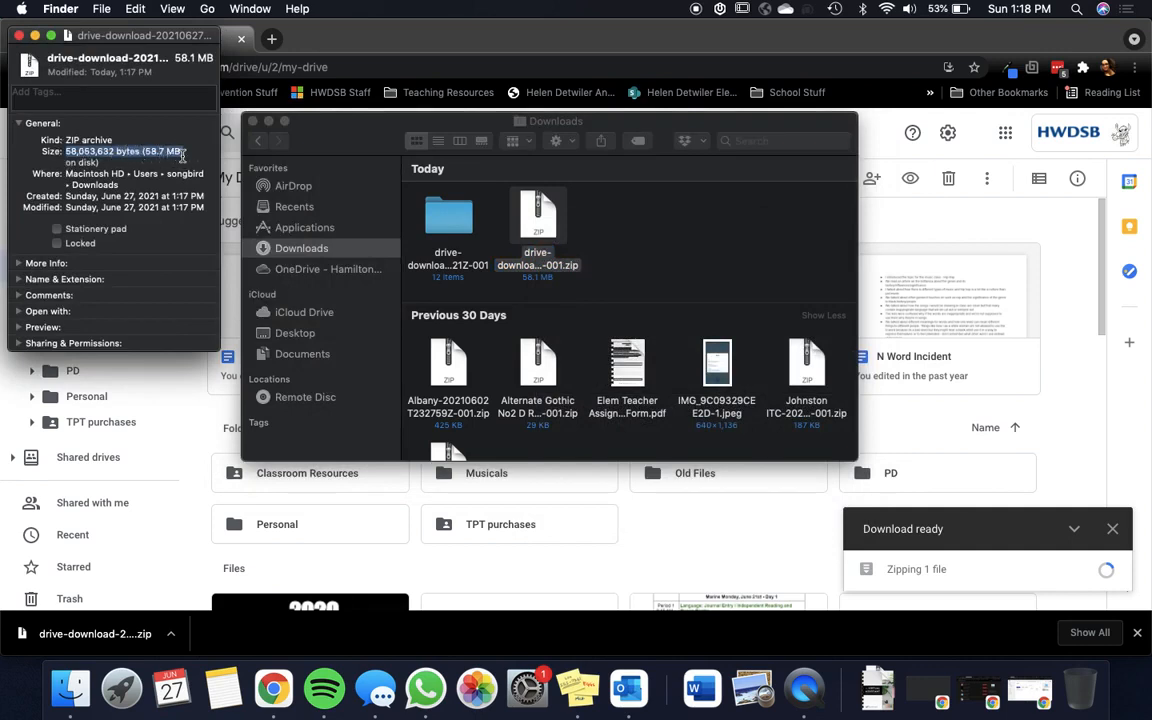
{"action": "right_click", "coordinate": [454, 232]}
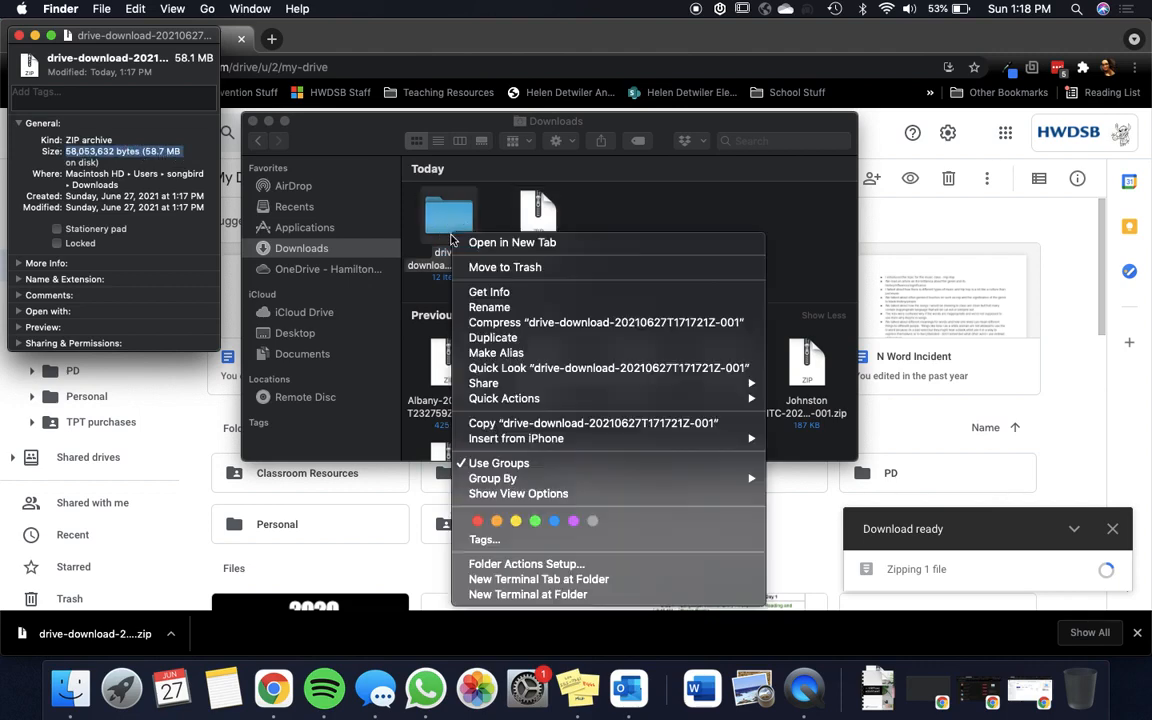
{"action": "left_click", "coordinate": [479, 292]}
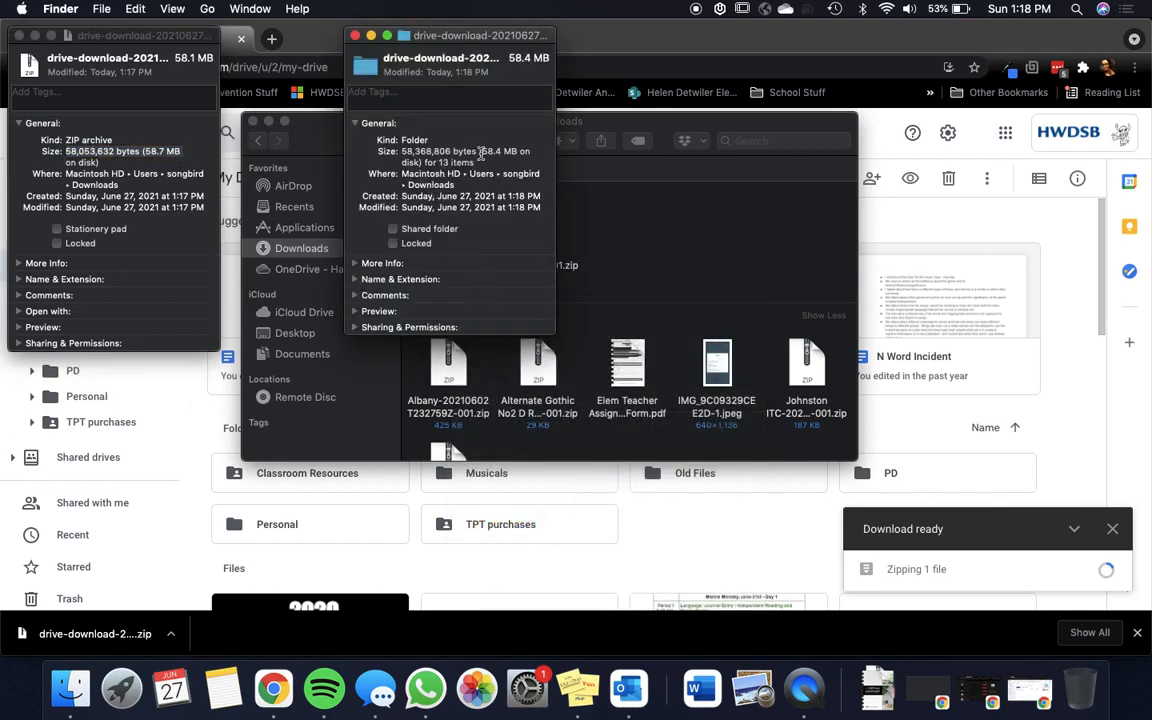
{"action": "left_click_drag", "start_coordinate": [481, 151], "coordinate": [529, 151]}
{"action": "left_click", "coordinate": [355, 35]}
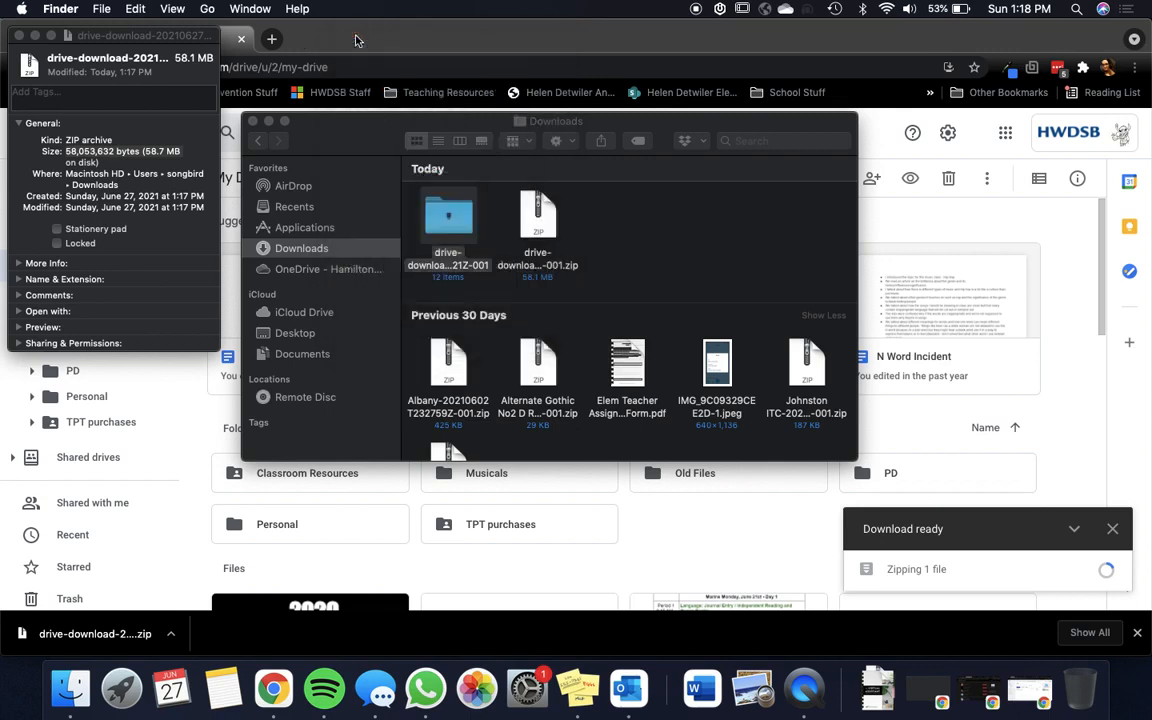
{"action": "left_click", "coordinate": [19, 36]}
Step: Open the extracted drive-download folder to review its files and return to Downloads
{"action": "left_click", "coordinate": [446, 197]}
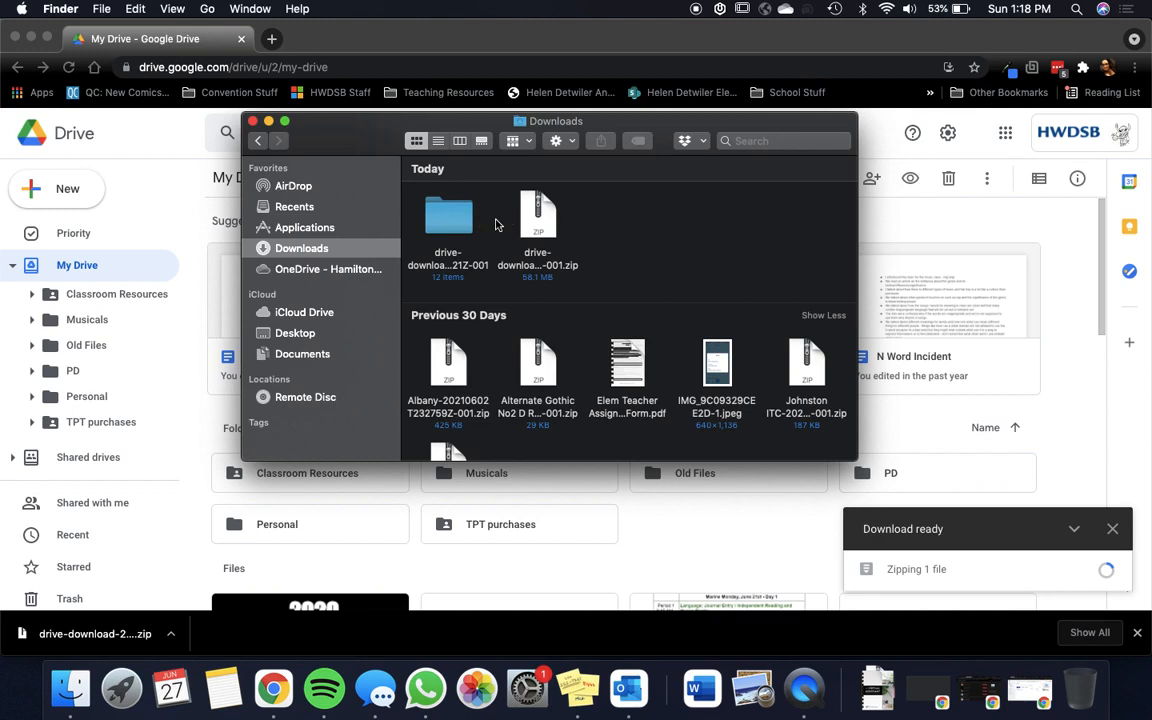
{"action": "left_click", "coordinate": [457, 221]}
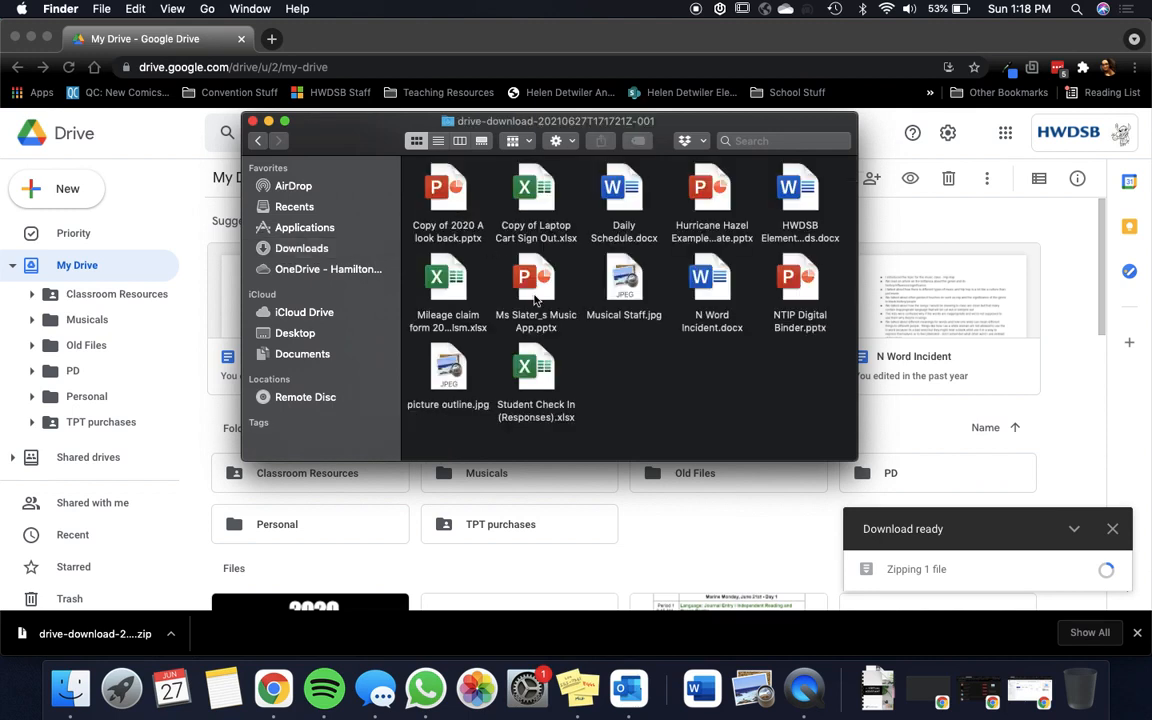
{"action": "left_click", "coordinate": [257, 140]}
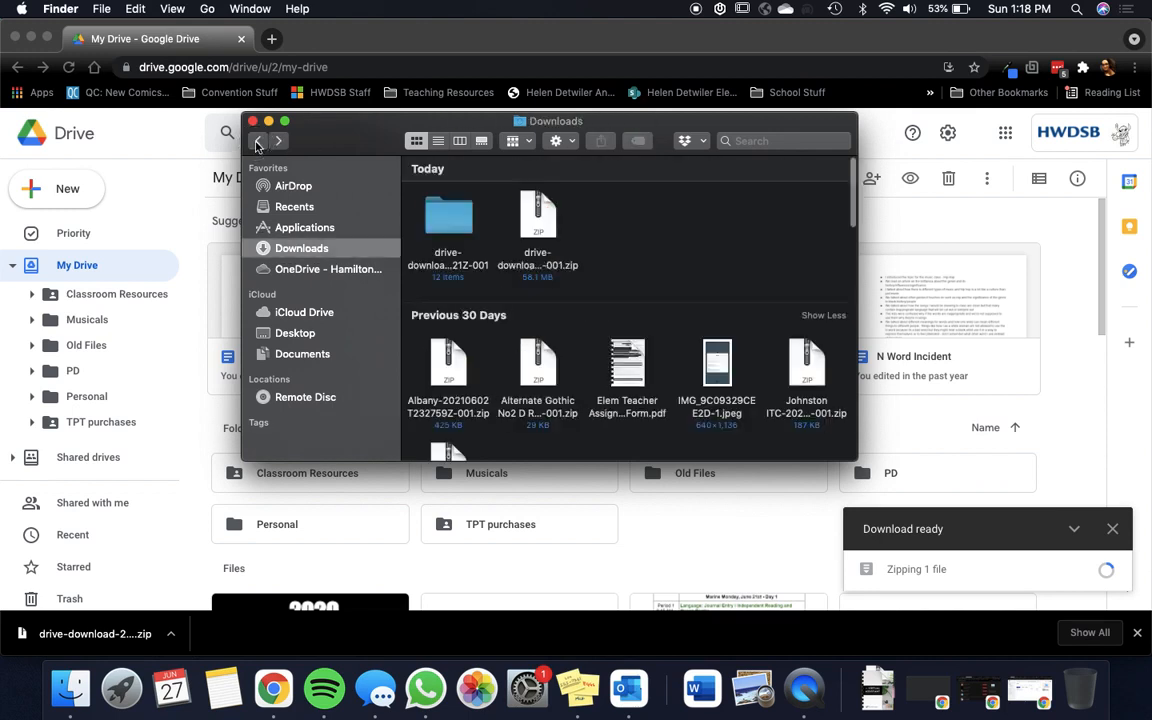
Step: Look through the files and folders in the school board OneDrive folder
{"action": "left_click", "coordinate": [451, 230]}
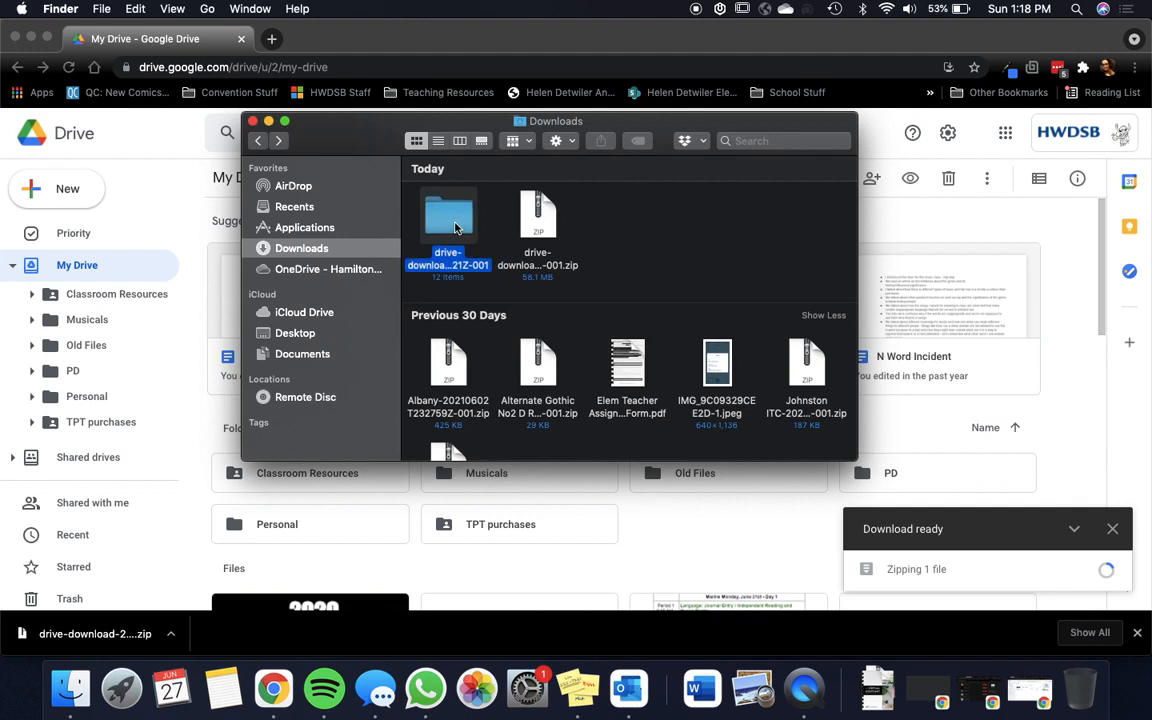
{"action": "left_click", "coordinate": [314, 273]}
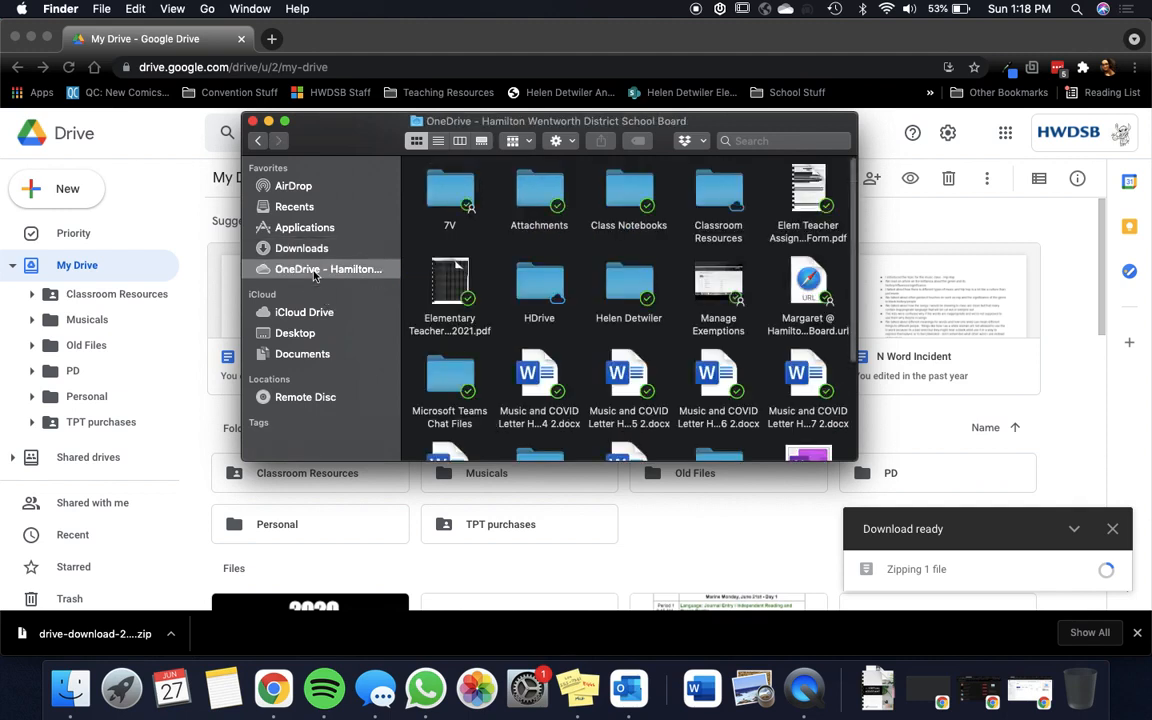
{"action": "scroll", "coordinate": [576, 267], "scroll_direction": "down", "scroll_amount": 5}
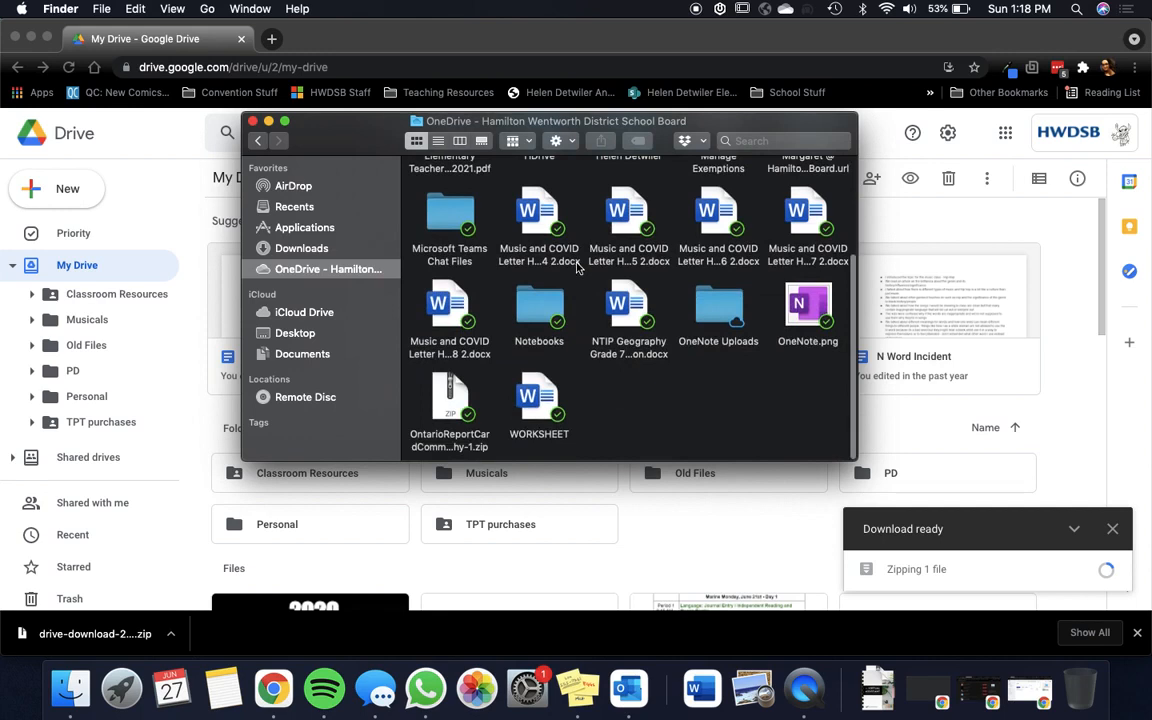
{"action": "scroll", "coordinate": [576, 267], "scroll_direction": "up", "scroll_amount": 5}
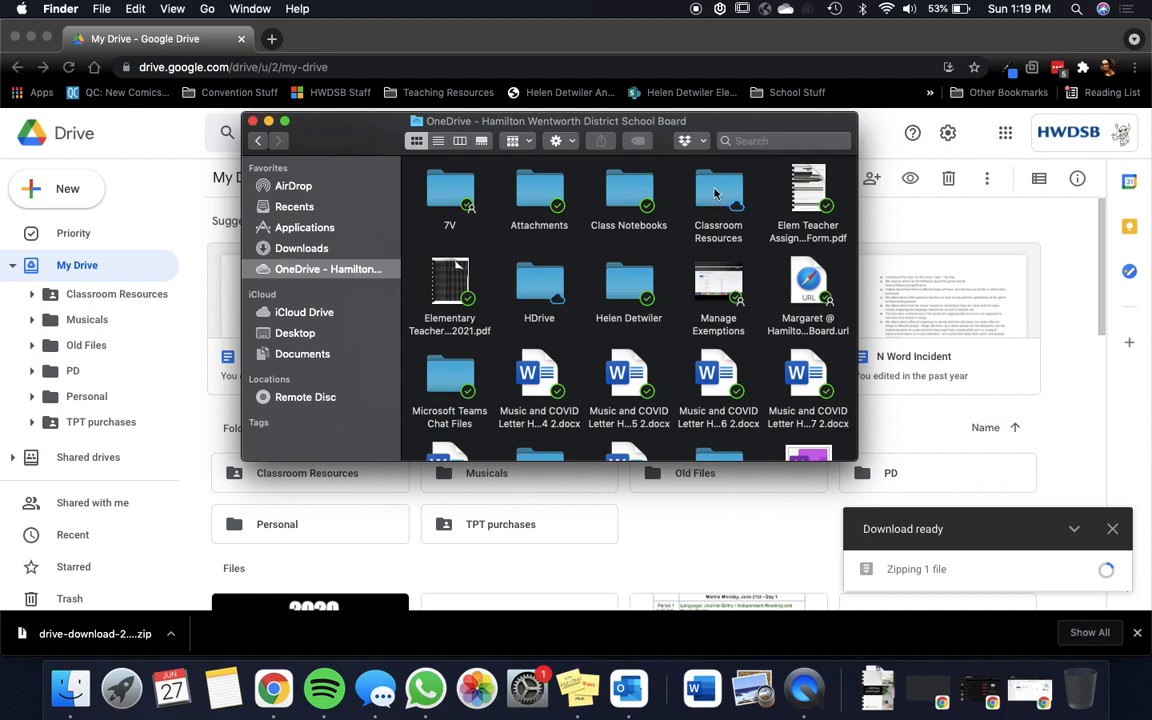
Step: Open the Class Notebooks folder in OneDrive to review its contents and return to Downloads
{"action": "double_click", "coordinate": [628, 195]}
{"action": "scroll", "coordinate": [566, 311], "scroll_direction": "up", "scroll_amount": 2}
{"action": "scroll", "coordinate": [566, 311], "scroll_direction": "down", "scroll_amount": 3}
{"action": "left_click", "coordinate": [257, 140]}
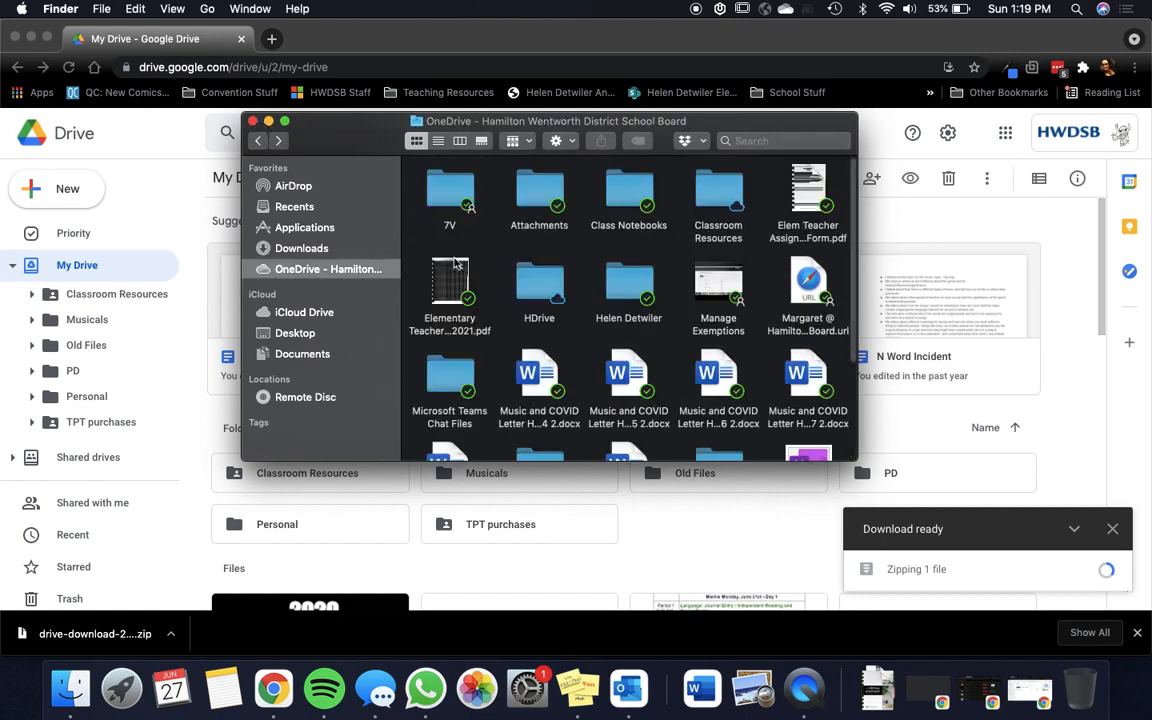
{"action": "left_click", "coordinate": [306, 249]}
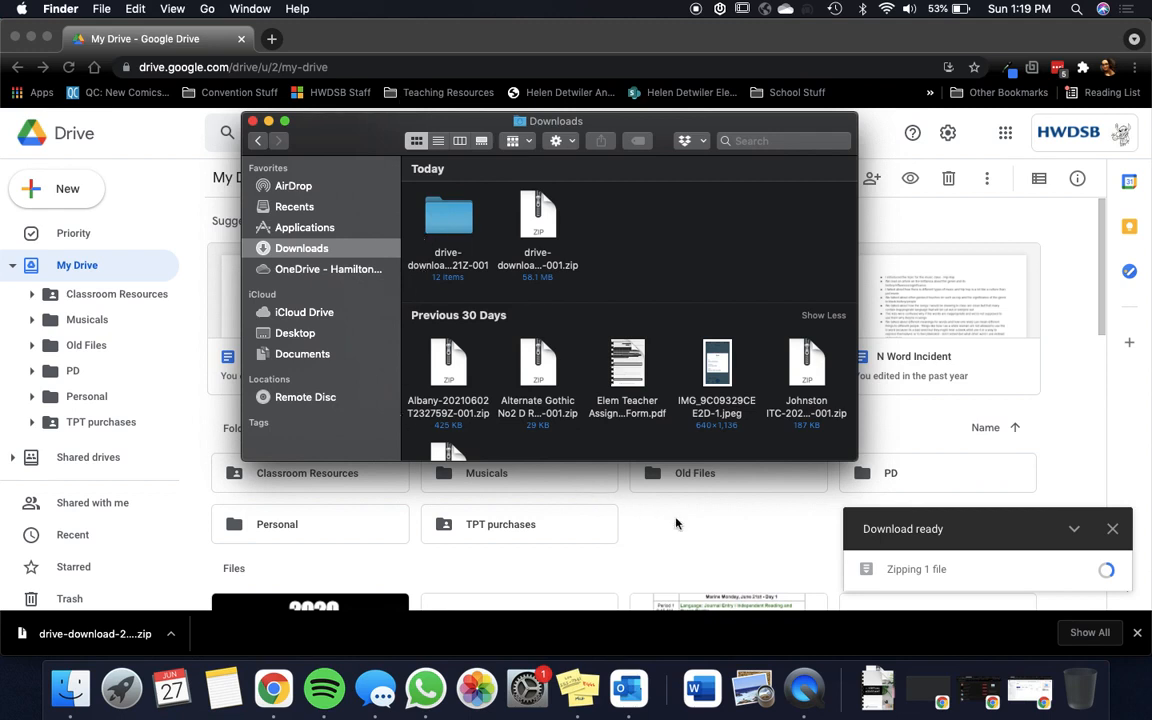
Step: Switch to Google Drive in Chrome and look over the folders and loose files in My Drive
{"action": "left_click", "coordinate": [608, 464]}
{"action": "scroll", "coordinate": [72, 355], "scroll_direction": "down", "scroll_amount": 2}
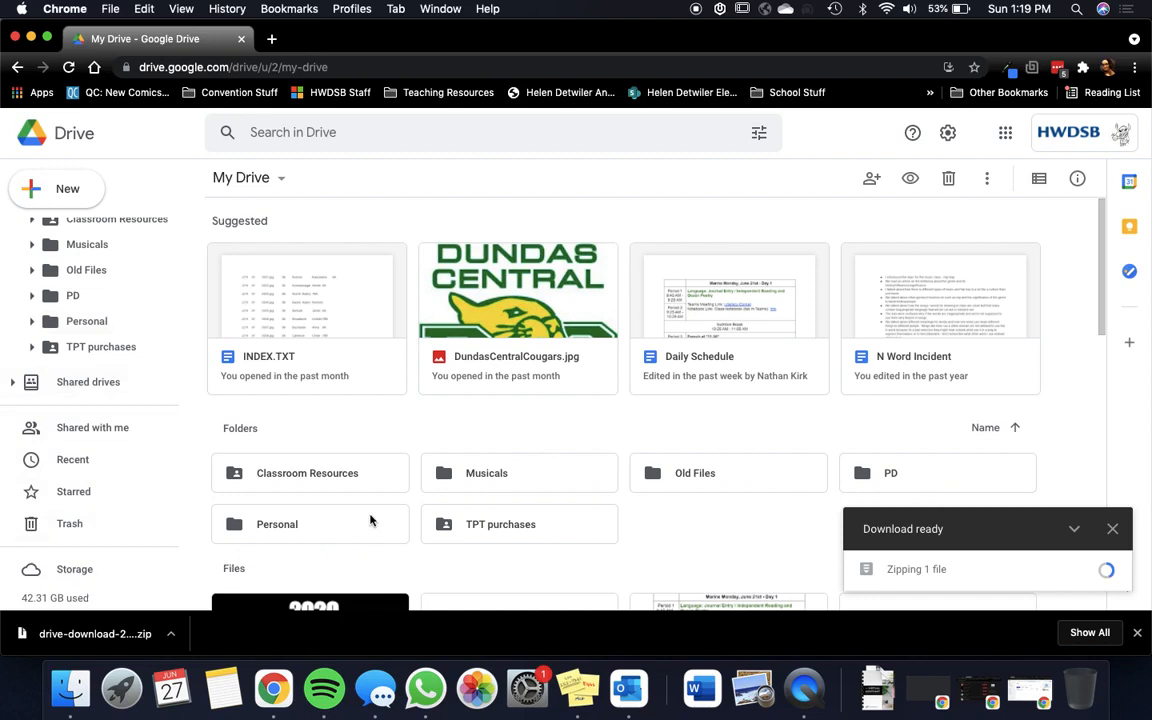
{"action": "scroll", "coordinate": [112, 500], "scroll_direction": "up", "scroll_amount": 2}
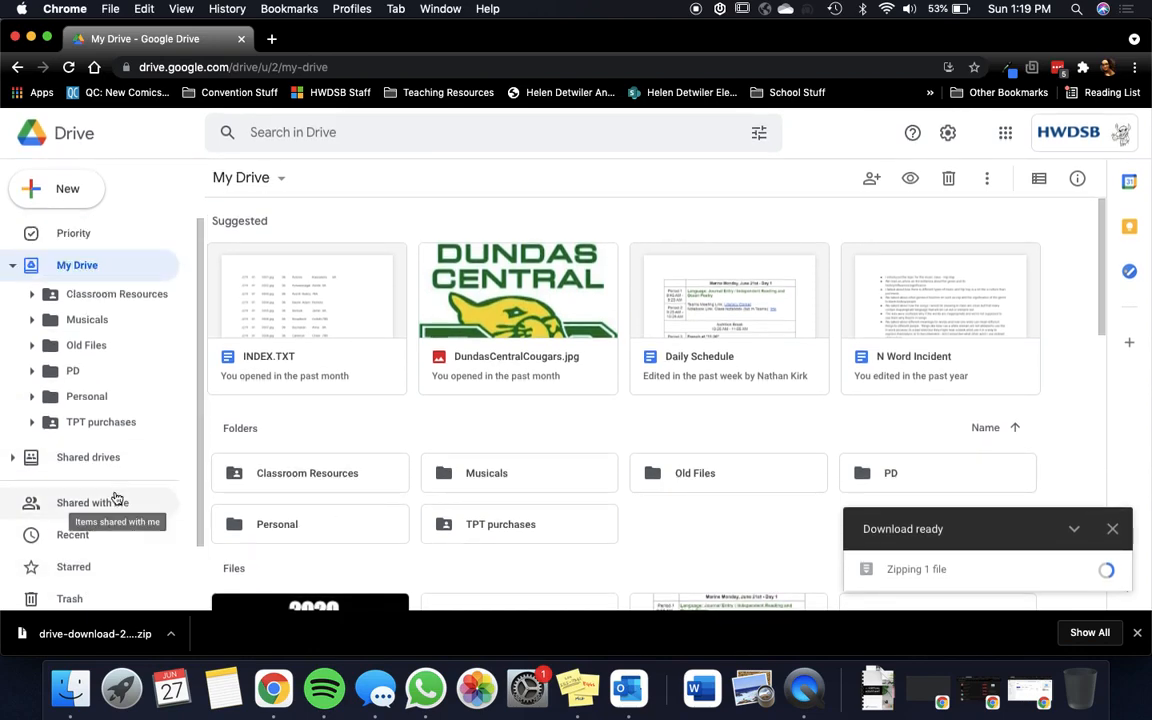
{"action": "scroll", "coordinate": [505, 521], "scroll_direction": "down", "scroll_amount": 3}
{"action": "scroll", "coordinate": [505, 521], "scroll_direction": "down", "scroll_amount": 1}
{"action": "scroll", "coordinate": [480, 431], "scroll_direction": "down", "scroll_amount": 2}
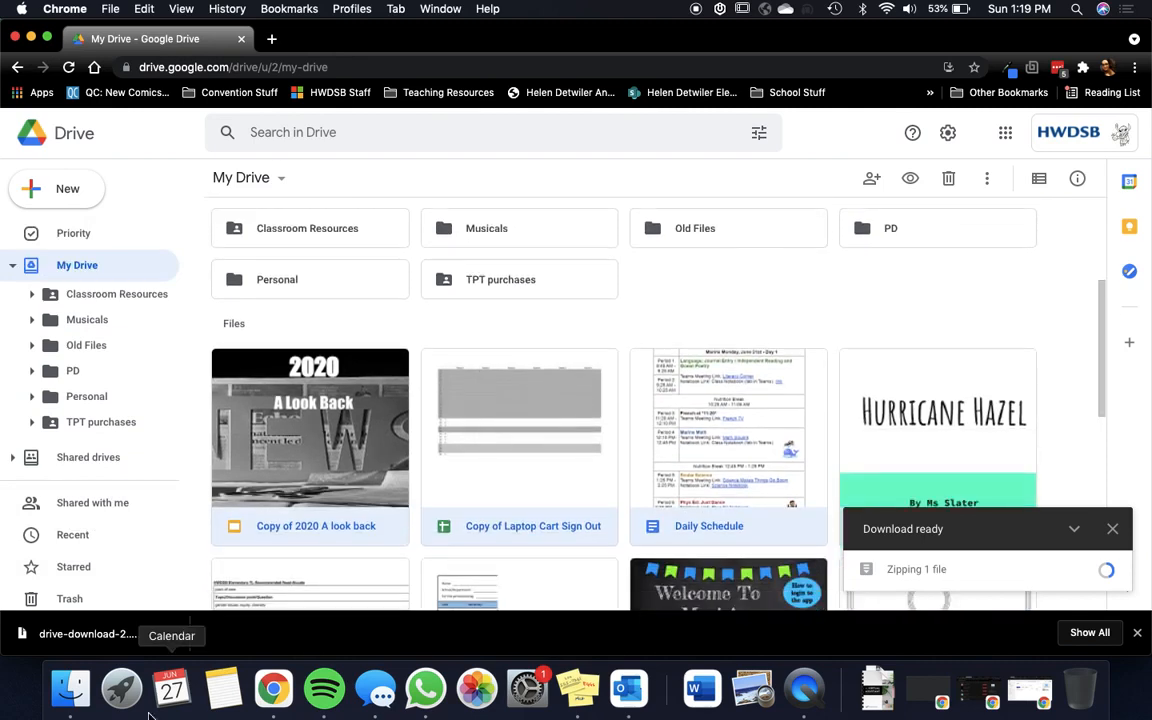
Step: Switch to Finder, examine the Music folder inside the OneDrive Classroom Resources folder, and return to the main OneDrive folder
{"action": "left_click", "coordinate": [72, 700]}
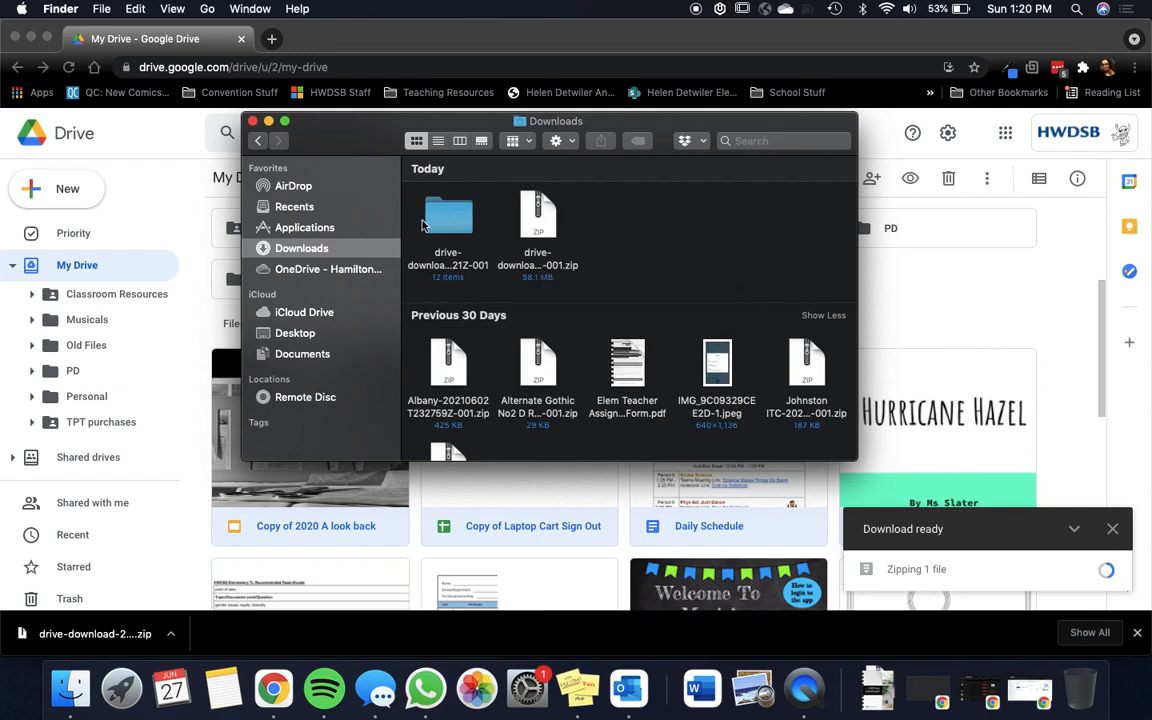
{"action": "left_click", "coordinate": [310, 269]}
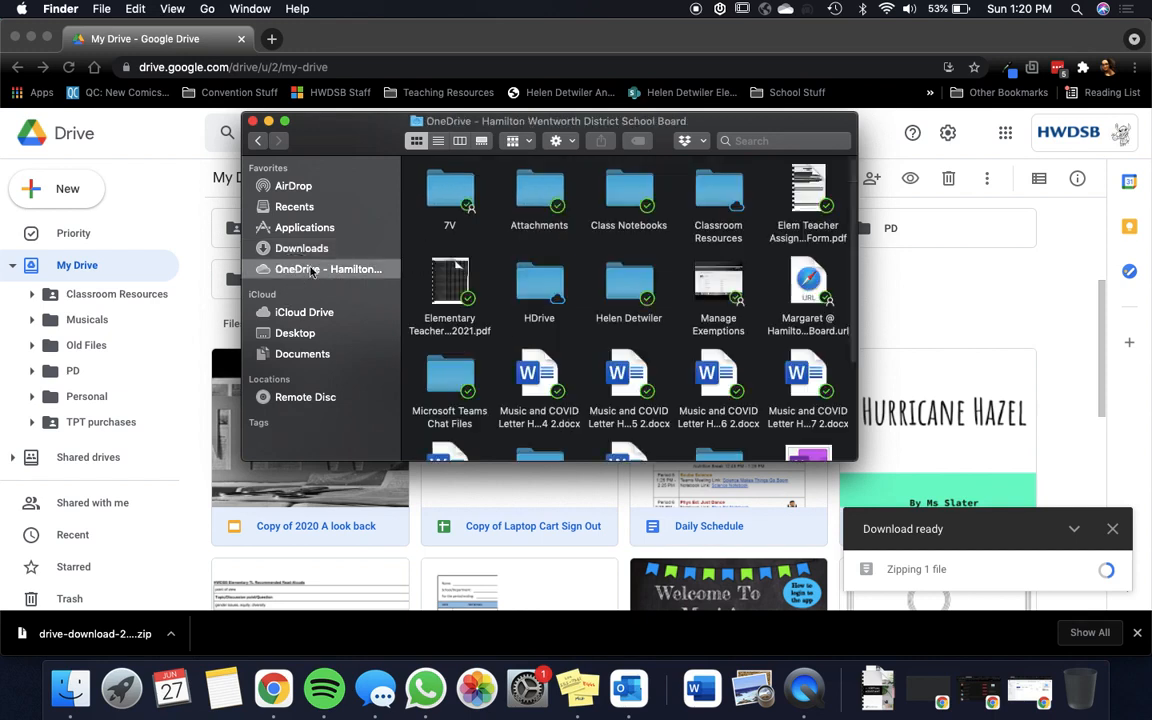
{"action": "double_click", "coordinate": [712, 195]}
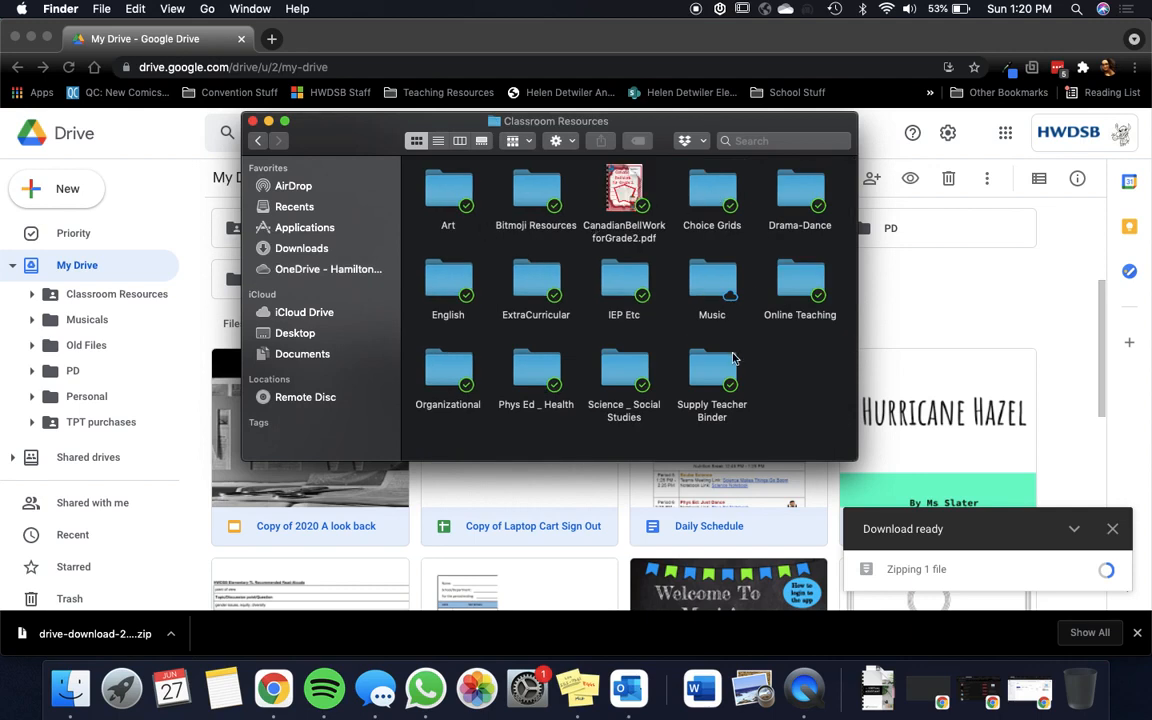
{"action": "double_click", "coordinate": [719, 266]}
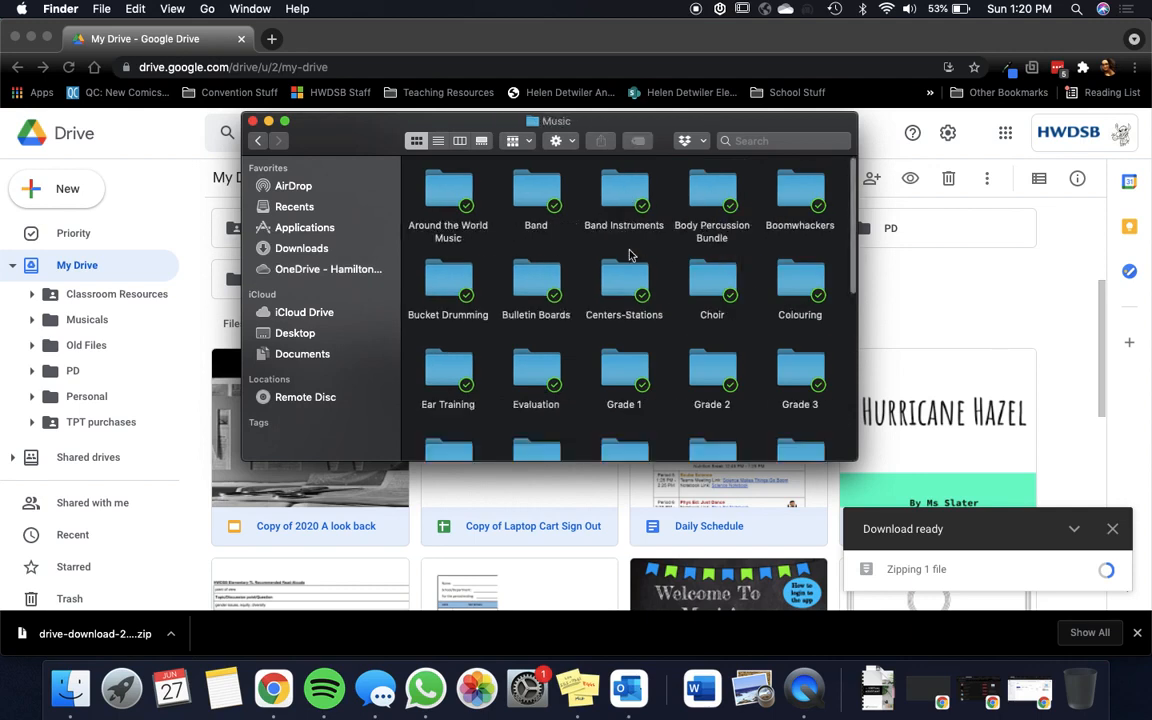
{"action": "scroll", "coordinate": [630, 256], "scroll_direction": "down", "scroll_amount": 5}
{"action": "scroll", "coordinate": [630, 256], "scroll_direction": "up", "scroll_amount": 6}
{"action": "scroll", "coordinate": [630, 255], "scroll_direction": "up", "scroll_amount": 2}
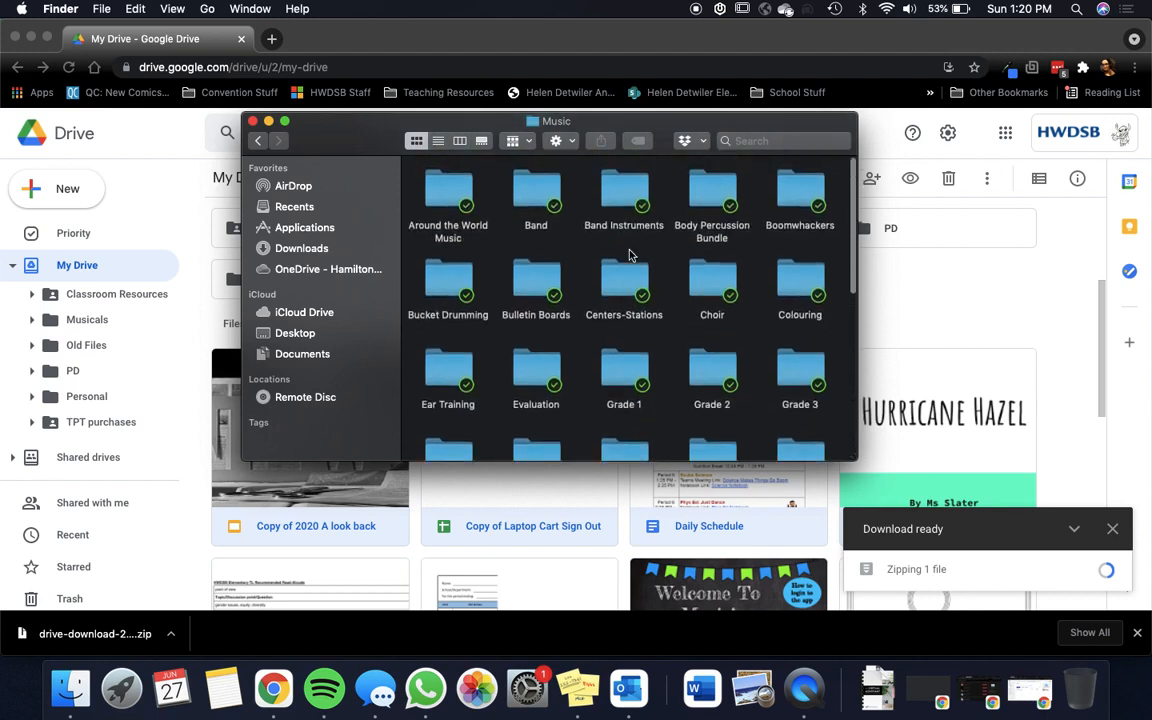
{"action": "left_click", "coordinate": [257, 141]}
{"action": "left_click", "coordinate": [257, 141]}
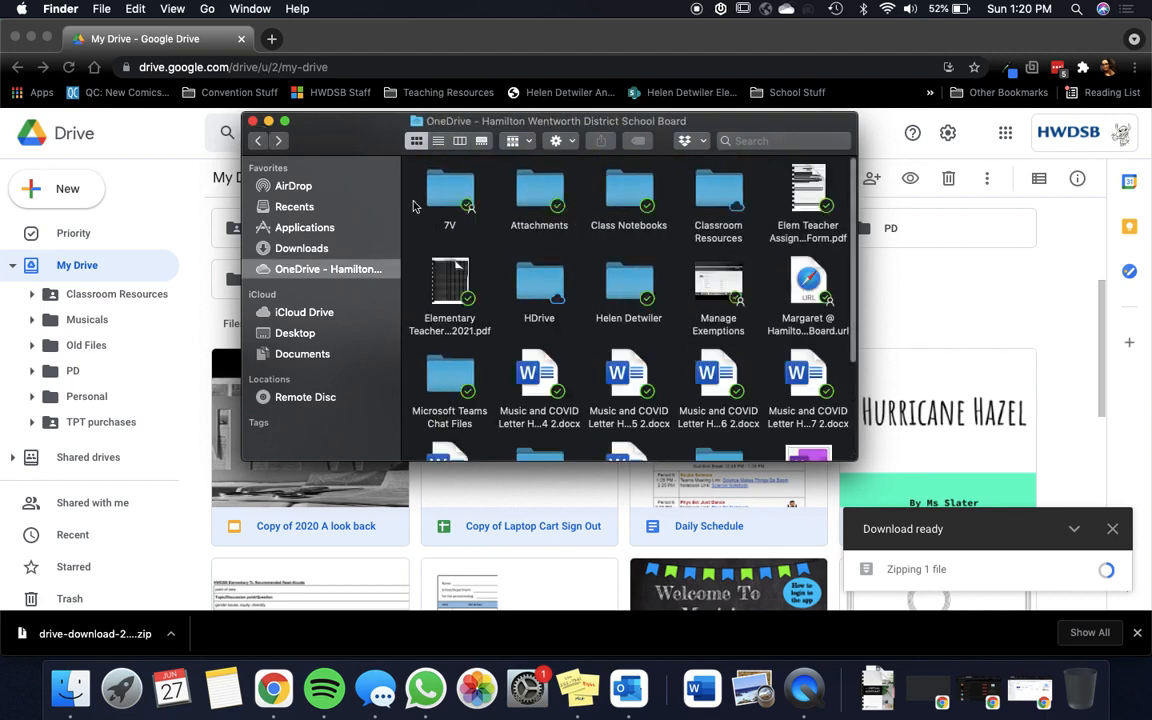
Step: Switch to Google Drive and expand Classroom Resources and its Art folder to review the subfolders
{"action": "left_click", "coordinate": [31, 302]}
{"action": "left_click", "coordinate": [31, 296]}
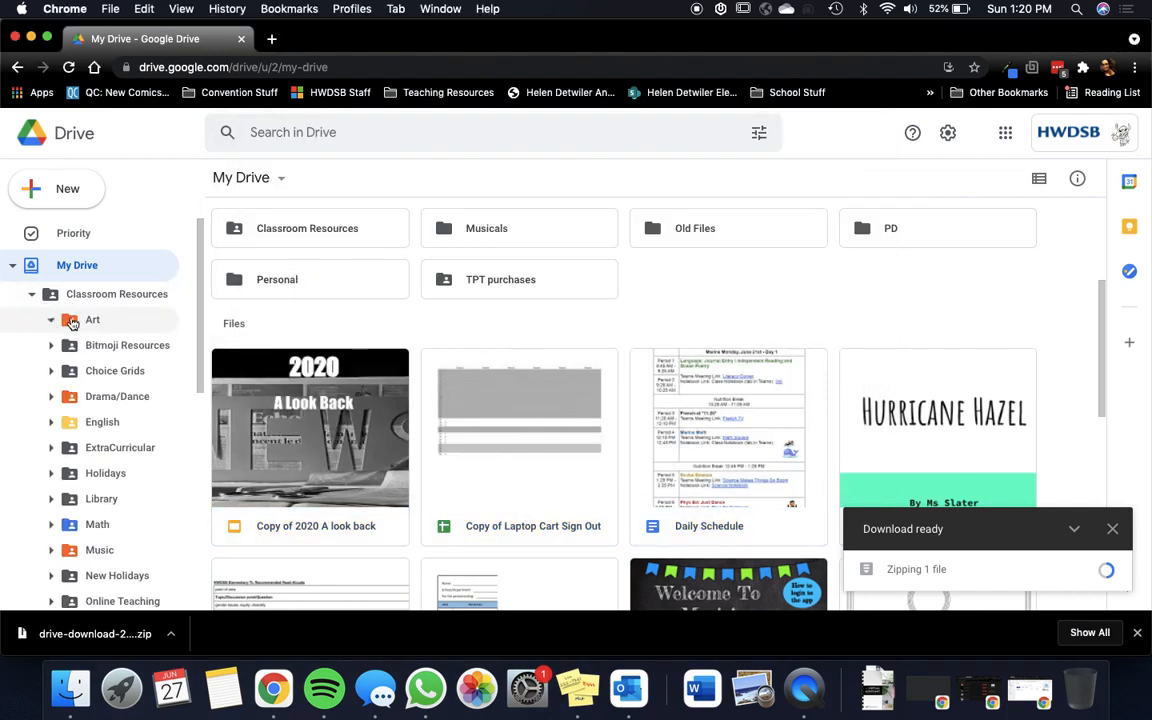
{"action": "left_click", "coordinate": [51, 319]}
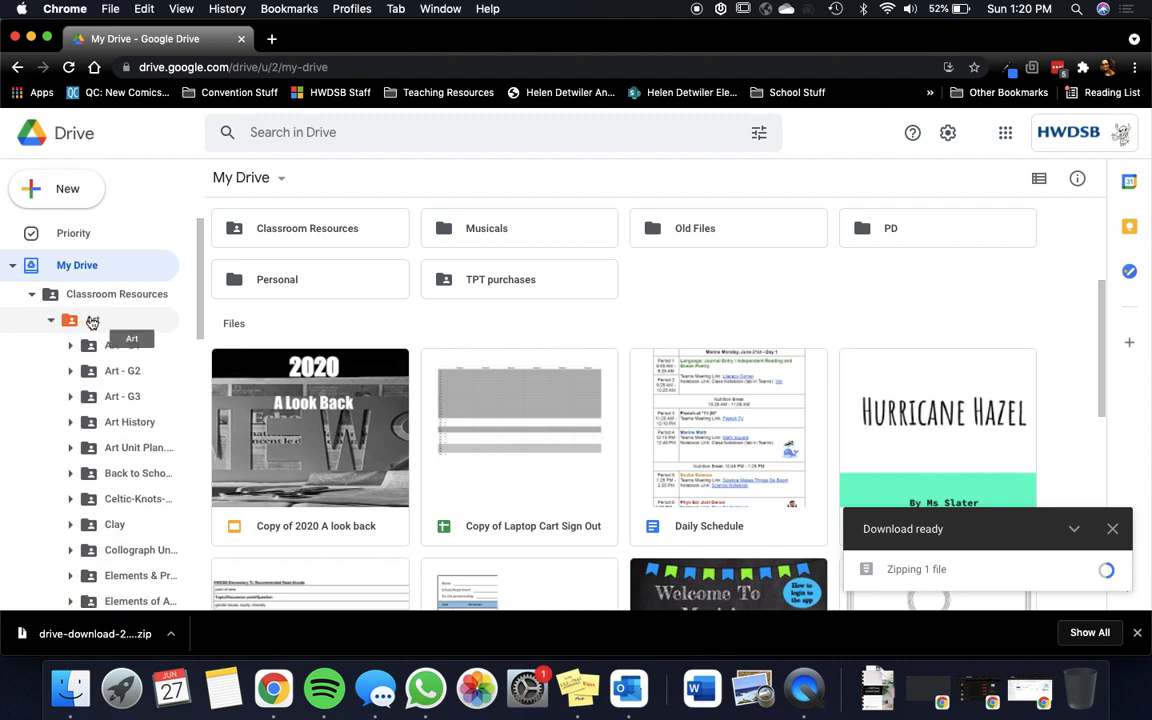
{"action": "scroll", "coordinate": [92, 322], "scroll_direction": "down", "scroll_amount": 1}
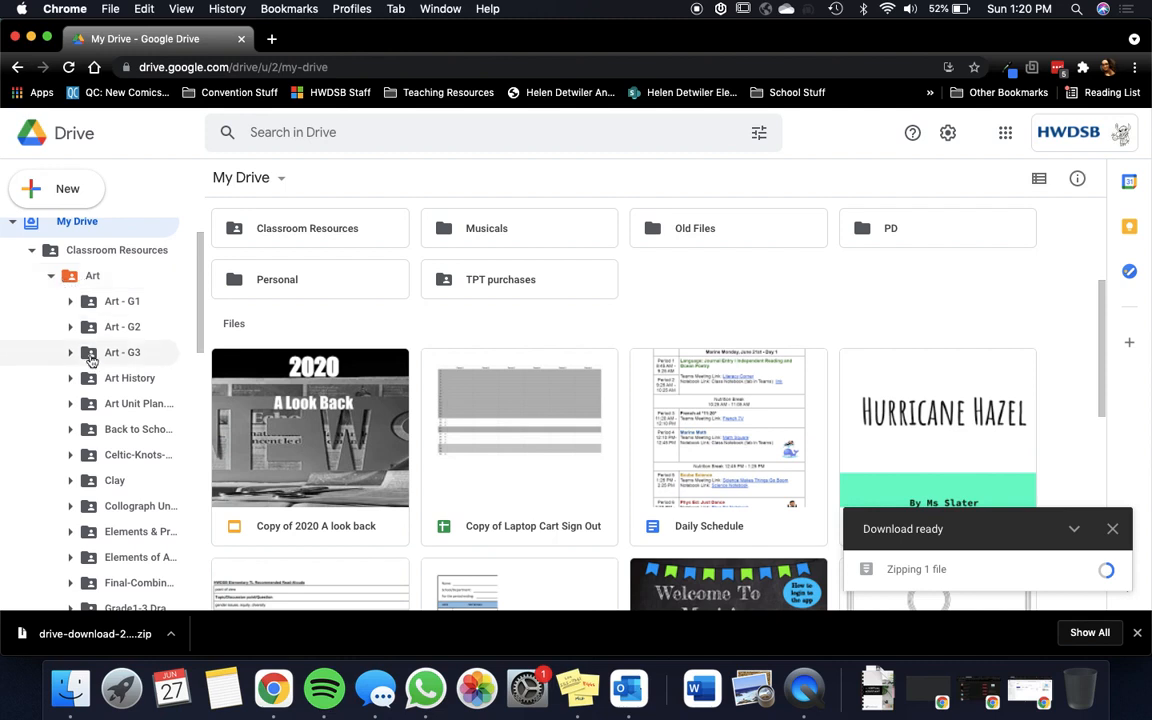
{"action": "scroll", "coordinate": [90, 330], "scroll_direction": "down", "scroll_amount": 5}
{"action": "scroll", "coordinate": [92, 360], "scroll_direction": "up", "scroll_amount": 3}
{"action": "scroll", "coordinate": [92, 362], "scroll_direction": "up", "scroll_amount": 1}
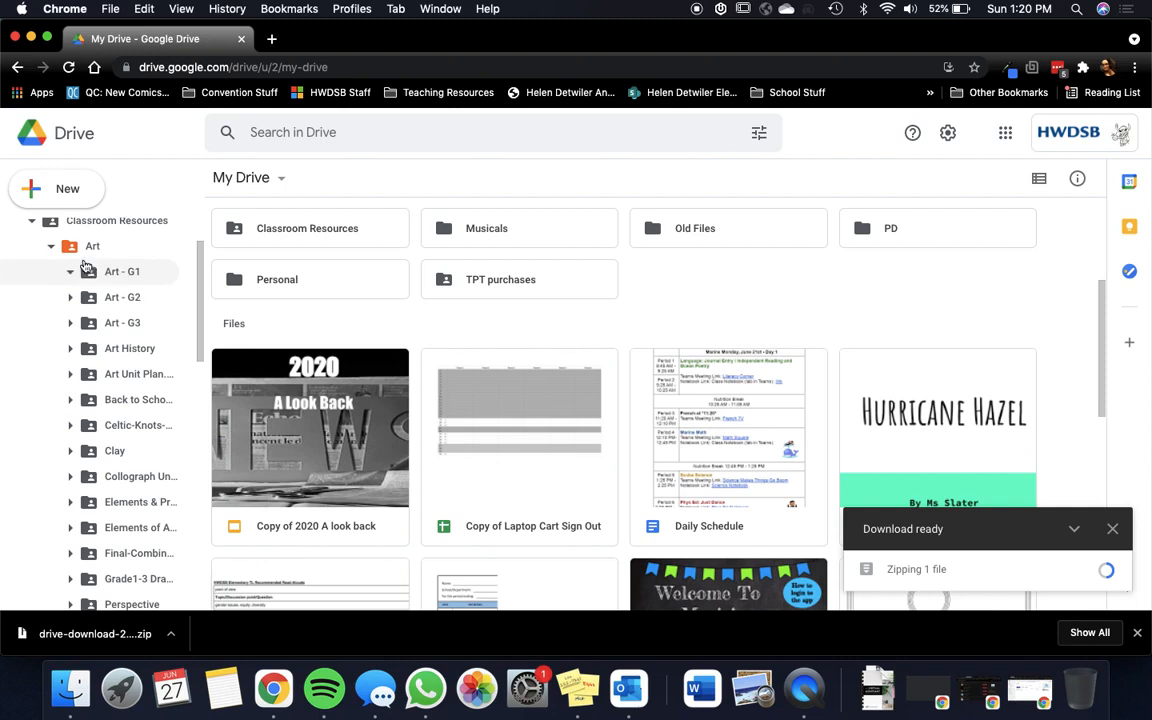
Step: Download the Art folder and the Bitmoji Resources folder from Classroom Resources as separate downloads
{"action": "right_click", "coordinate": [84, 256]}
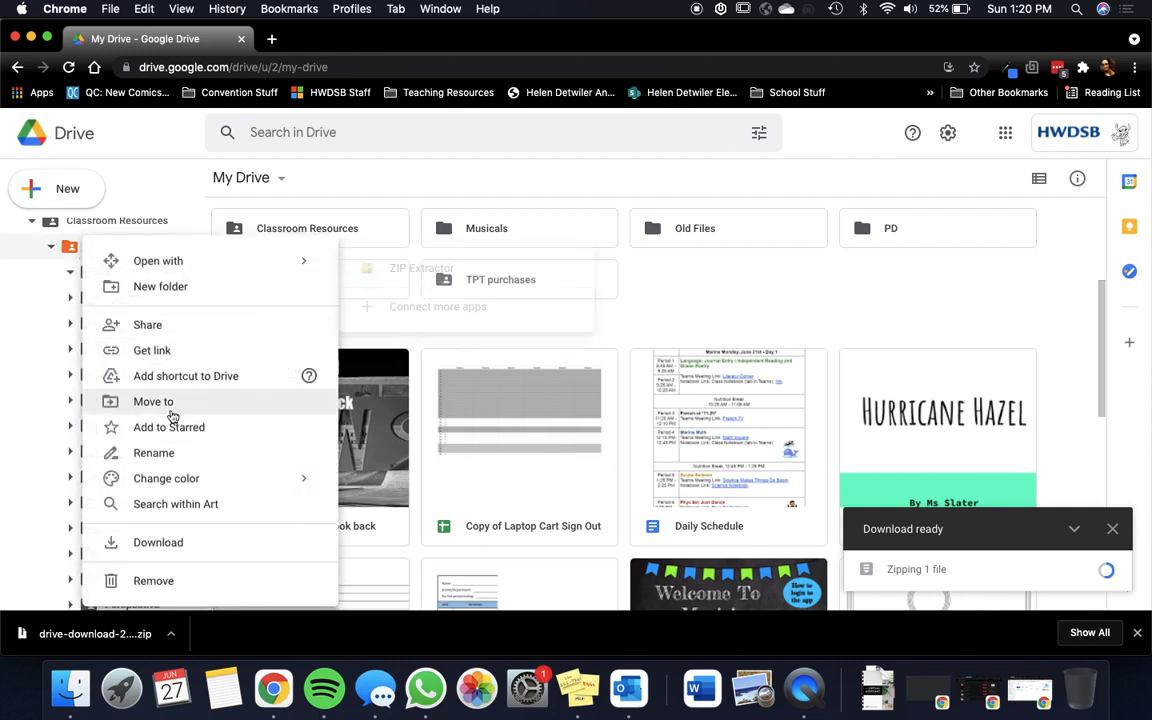
{"action": "left_click", "coordinate": [158, 543]}
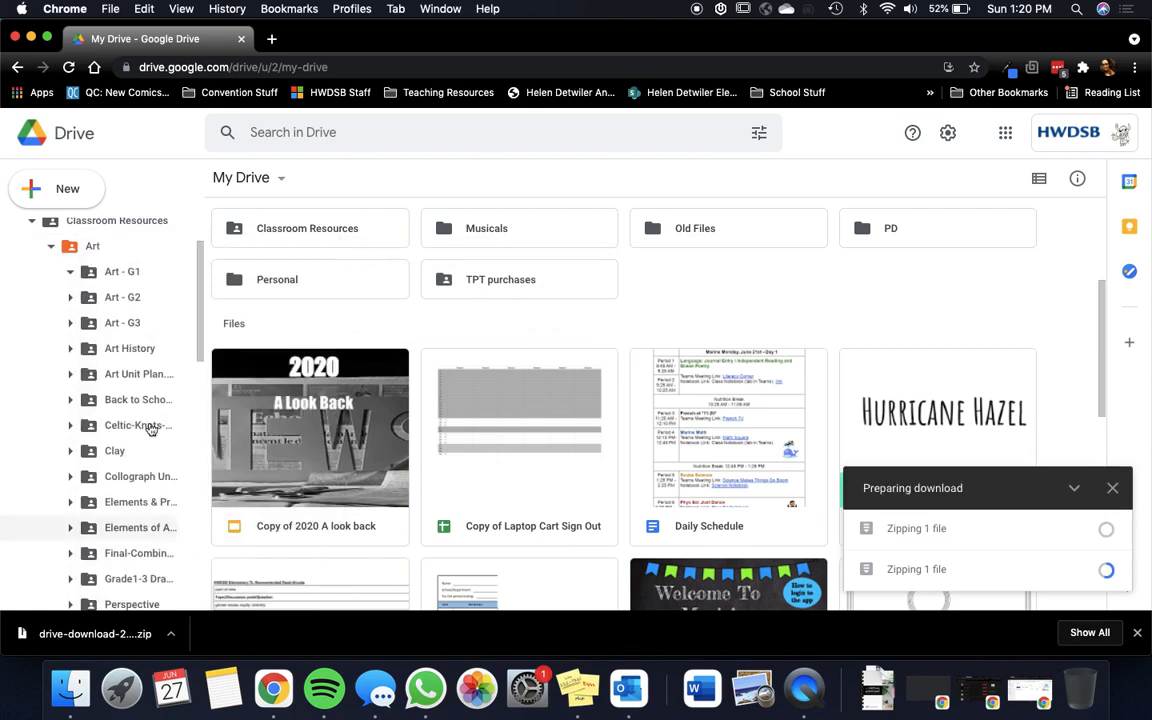
{"action": "left_click", "coordinate": [51, 246]}
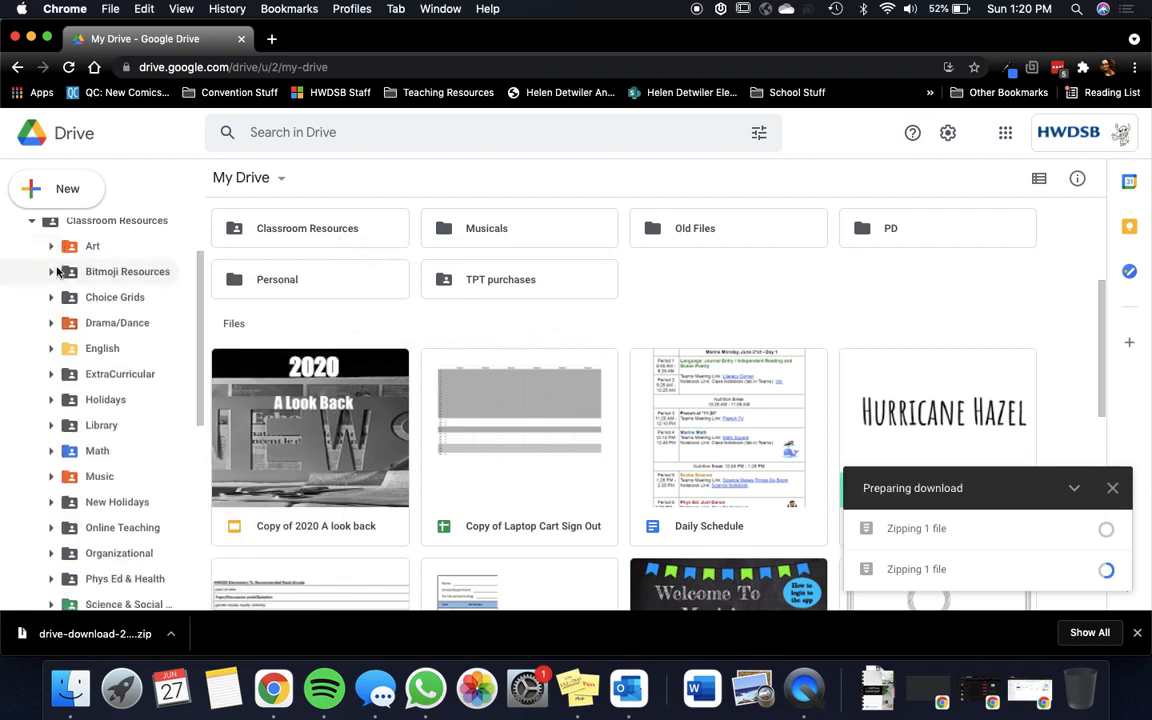
{"action": "right_click", "coordinate": [92, 271]}
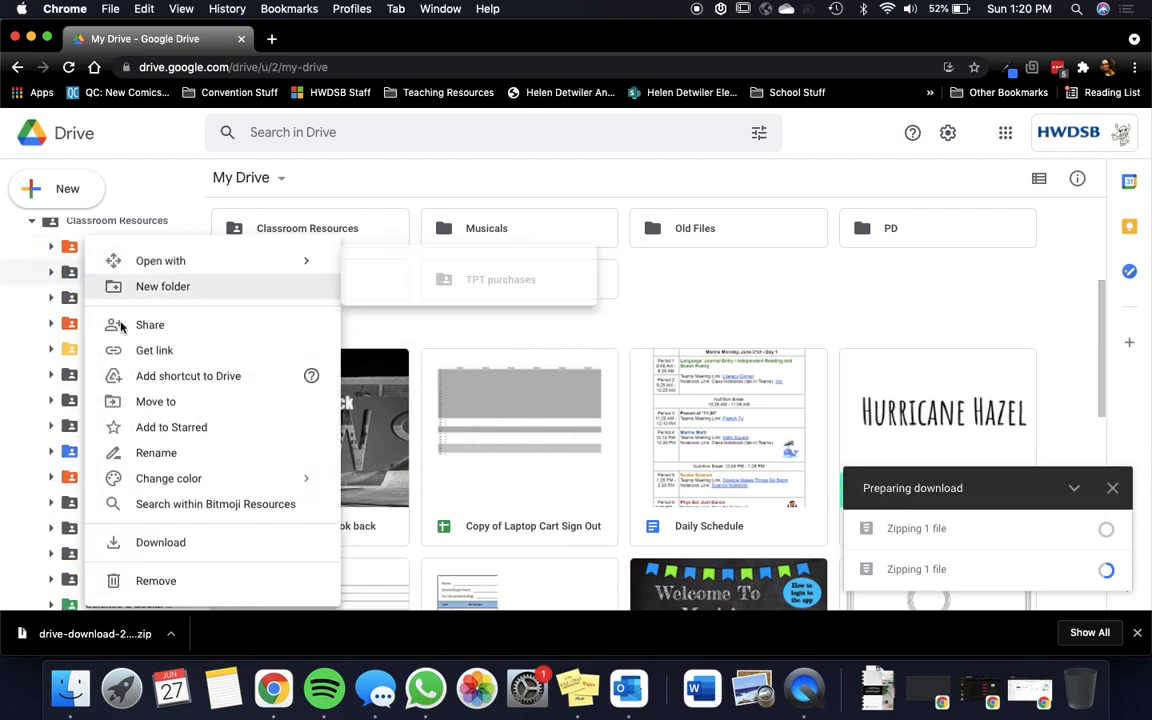
{"action": "left_click", "coordinate": [170, 548]}
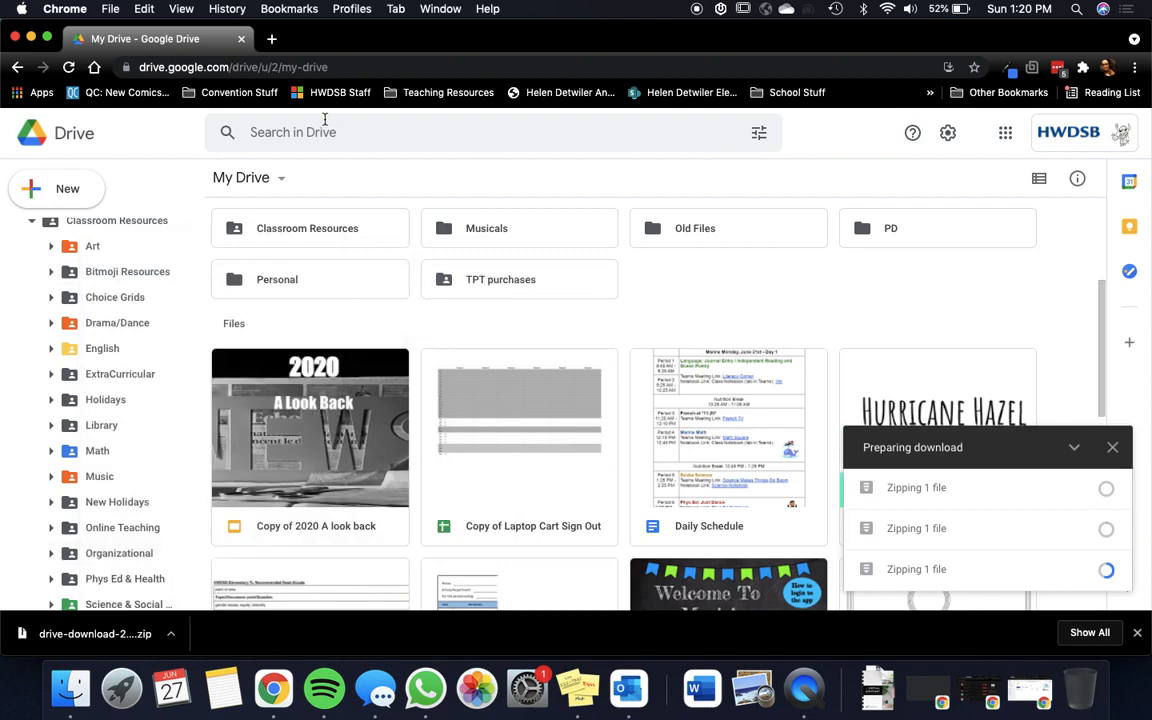
Step: Search Google for onedrive in a new browser tab and return to the Google Drive tab
{"action": "left_click", "coordinate": [271, 39]}
{"action": "type", "text": "one"}
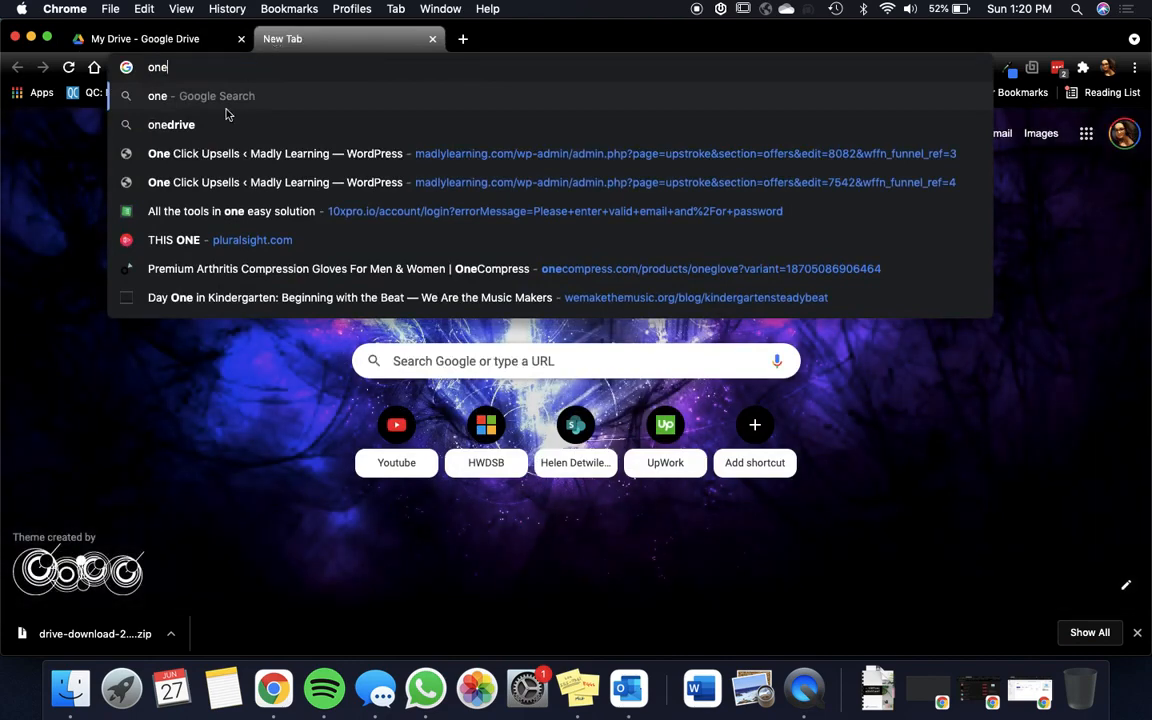
{"action": "left_click", "coordinate": [213, 123]}
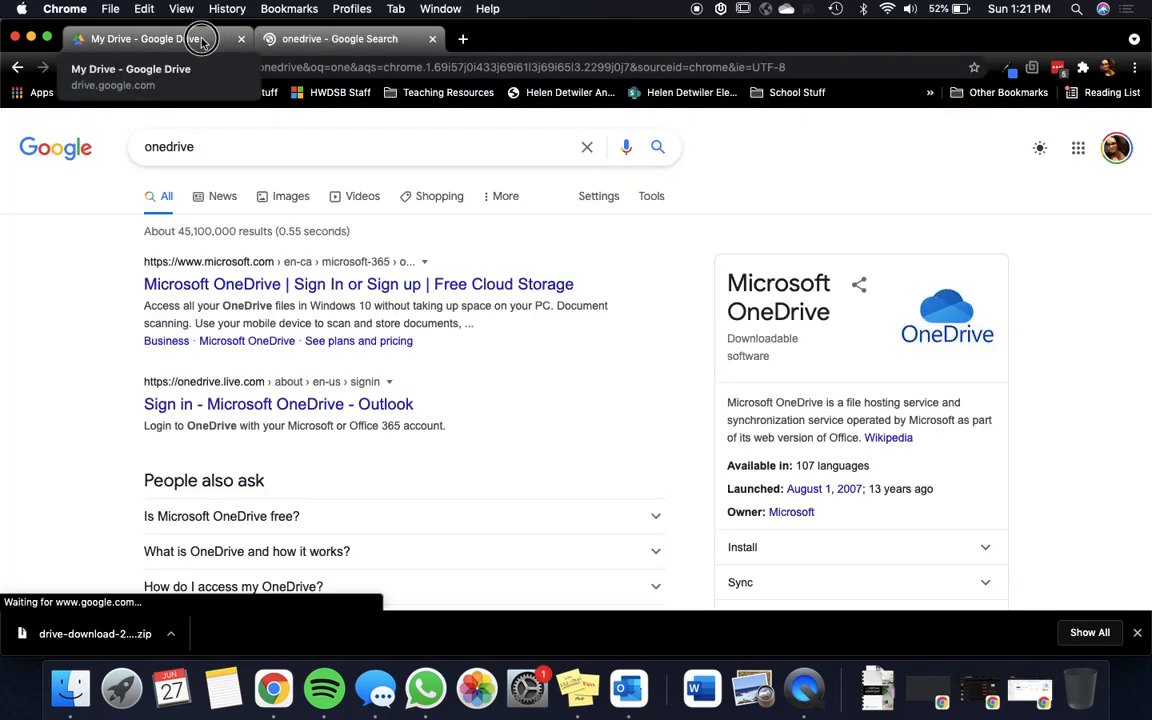
{"action": "left_click", "coordinate": [200, 40]}
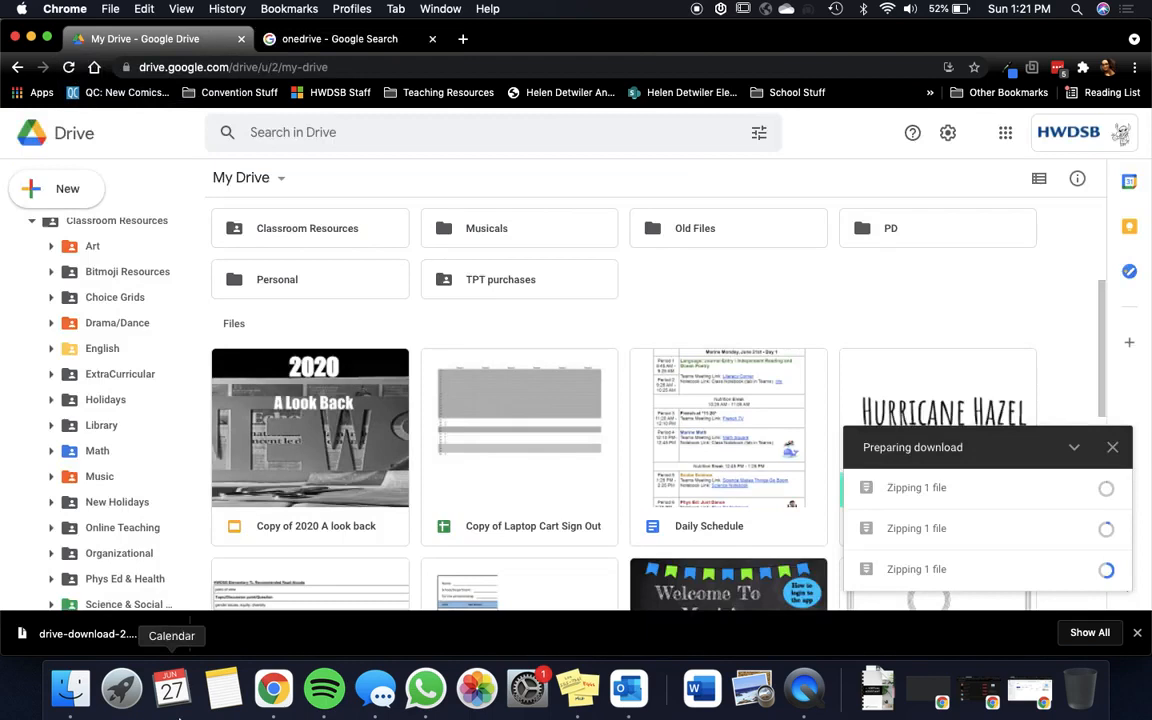
Step: Switch to Finder, move the extracted drive-download folder from Downloads to Documents, and open Documents
{"action": "left_click", "coordinate": [70, 688]}
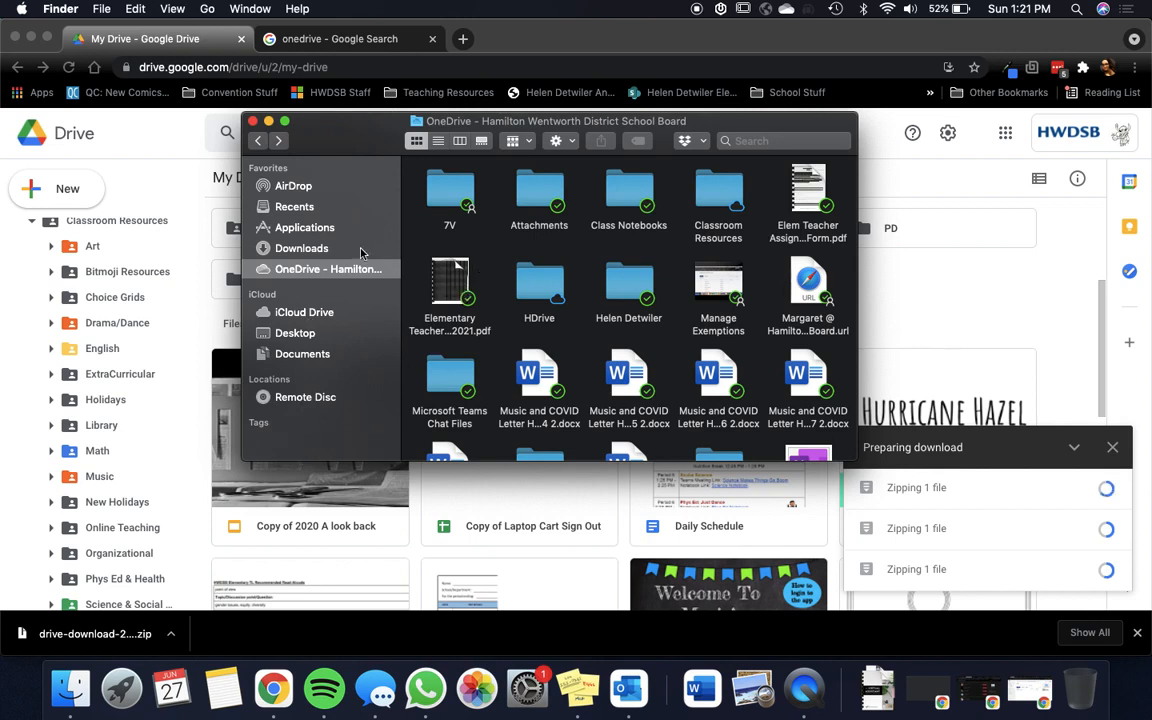
{"action": "left_click", "coordinate": [300, 248]}
{"action": "mouse_move", "coordinate": [448, 213]}
{"action": "left_mouse_down"}
{"action": "mouse_move", "coordinate": [355, 278]}
{"action": "mouse_move", "coordinate": [325, 356]}
{"action": "mouse_move", "coordinate": [345, 352]}
{"action": "mouse_move", "coordinate": [458, 208]}
{"action": "left_mouse_up"}
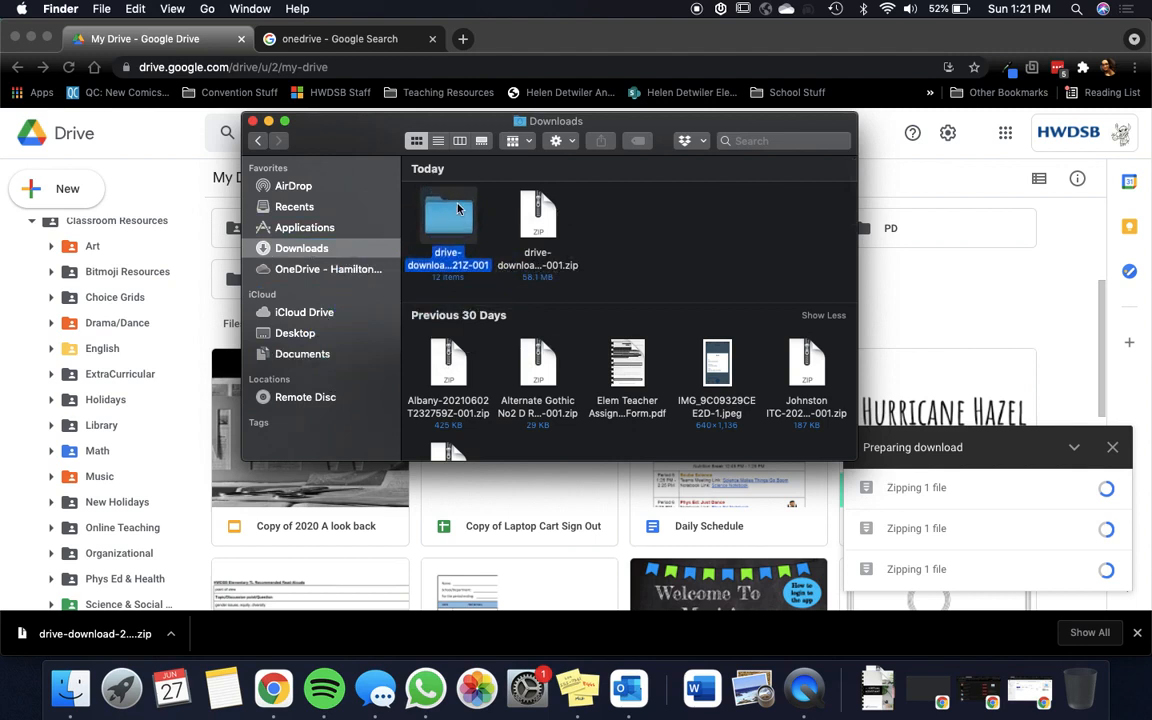
{"action": "left_click_drag", "start_coordinate": [455, 208], "coordinate": [340, 360]}
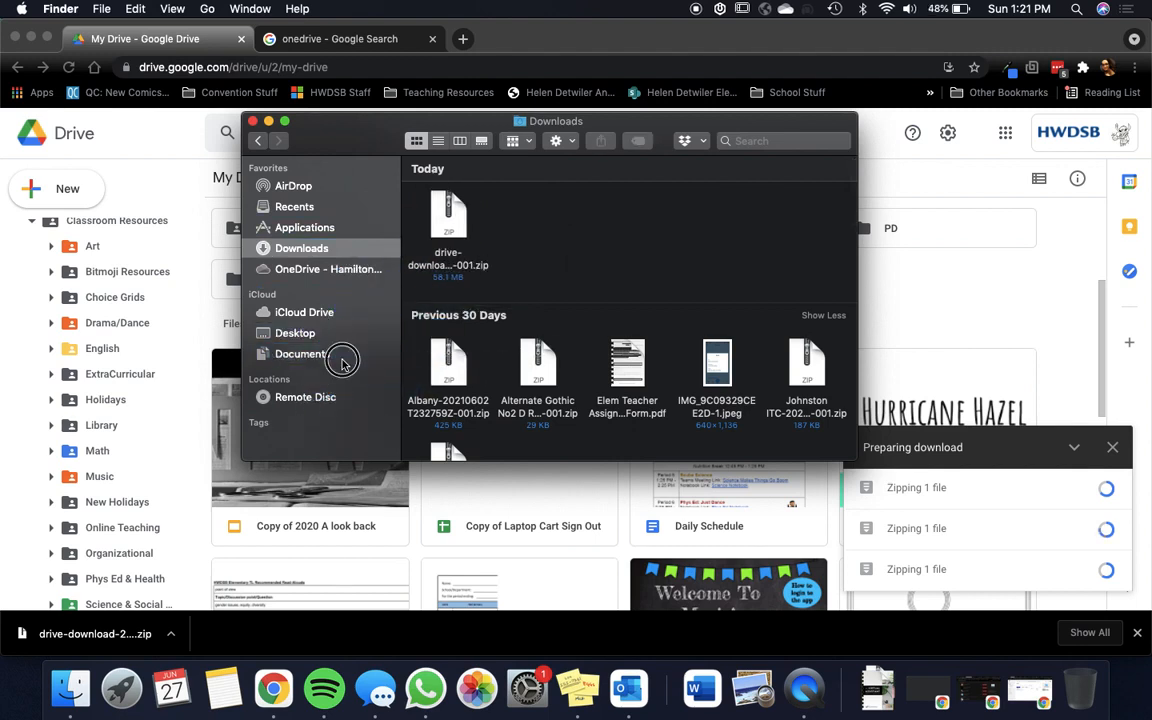
{"action": "left_click", "coordinate": [341, 362]}
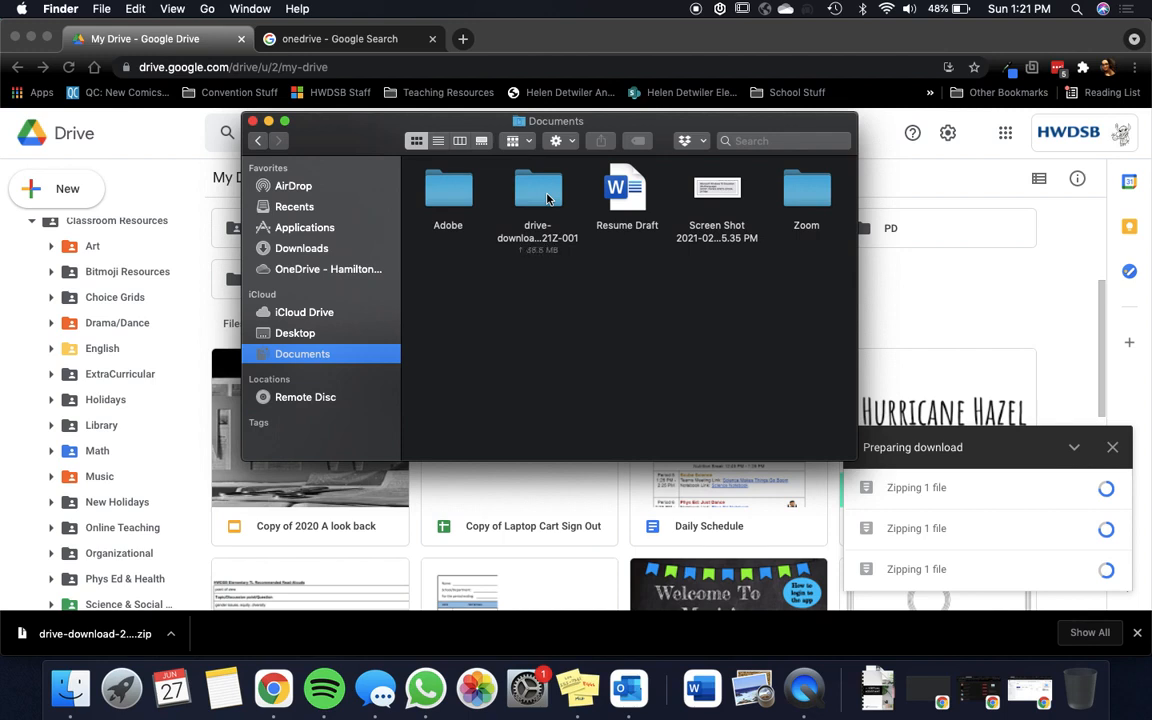
Step: Move the drive-download folder from Documents back to Downloads, confirm its removal from iCloud Drive, and open Downloads
{"action": "left_click_drag", "start_coordinate": [547, 199], "coordinate": [355, 249]}
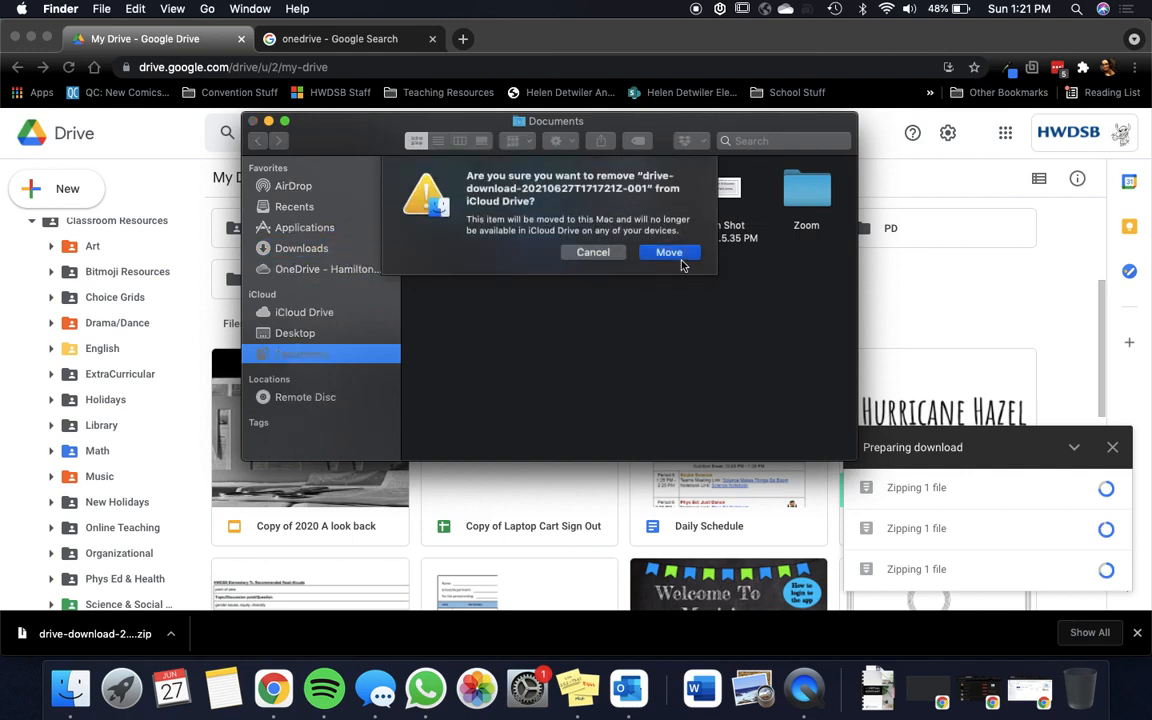
{"action": "left_click", "coordinate": [675, 256]}
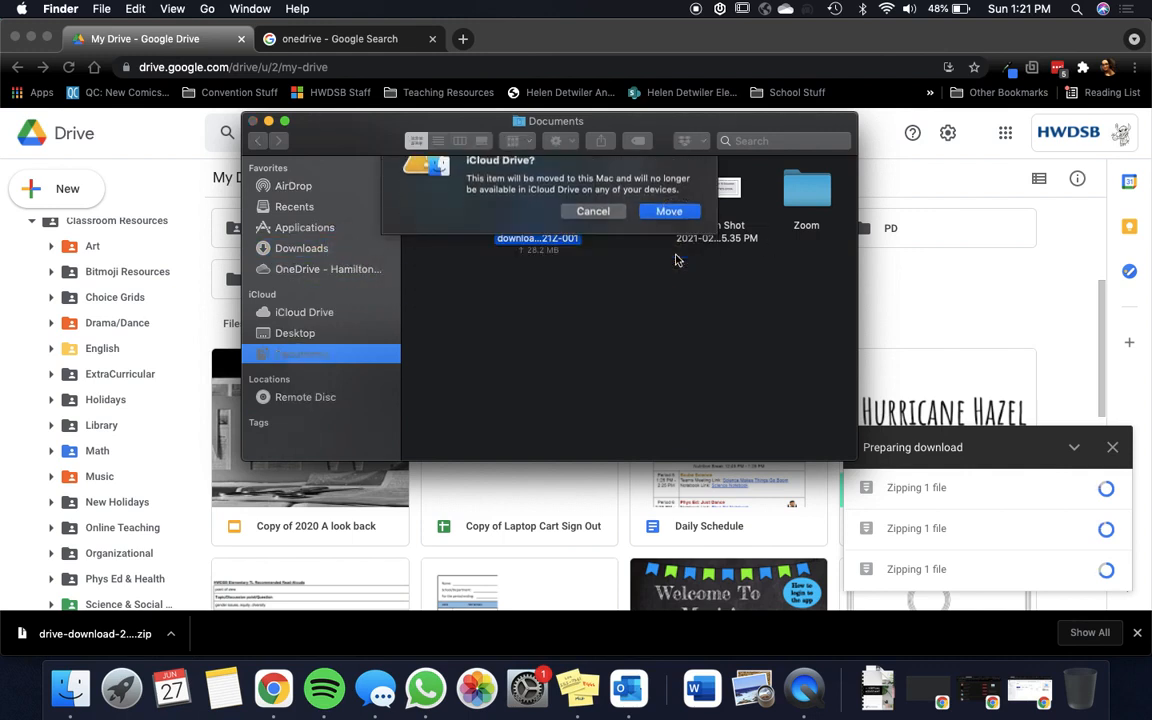
{"action": "left_click", "coordinate": [307, 252]}
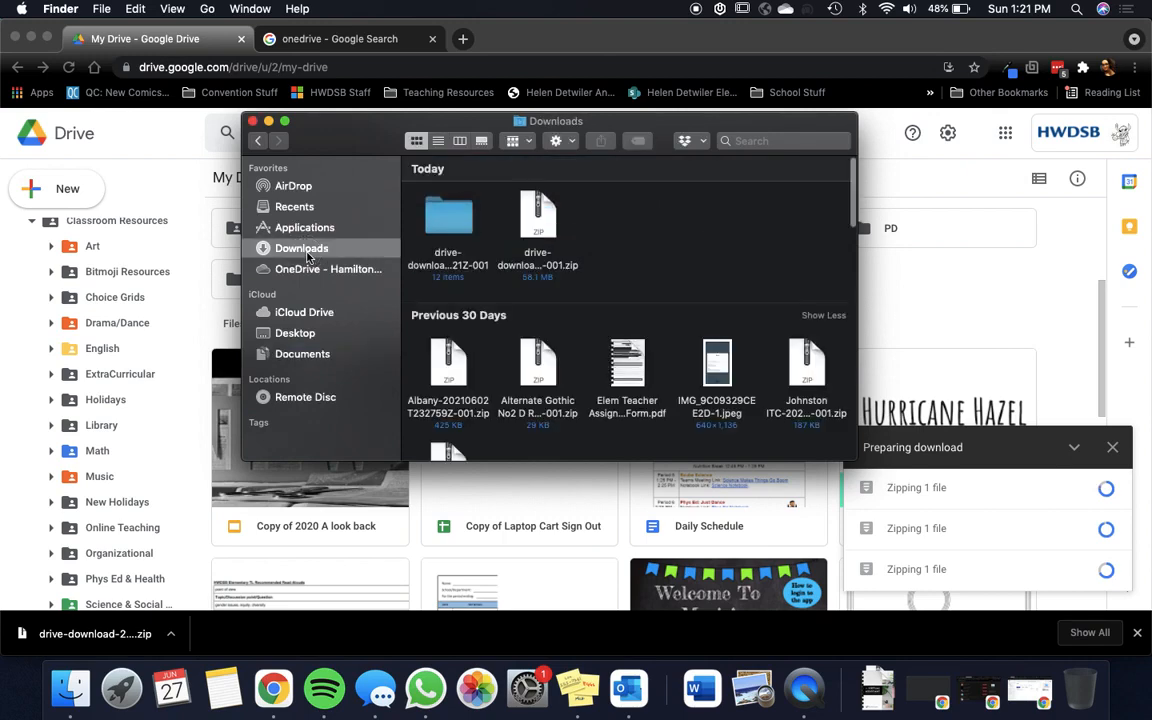
Step: Return to Google Drive in Chrome, view the sharing settings of the Daily Schedule document, and close them unchanged
{"action": "left_click", "coordinate": [913, 283]}
{"action": "scroll", "coordinate": [692, 343], "scroll_direction": "down", "scroll_amount": 1}
{"action": "scroll", "coordinate": [692, 343], "scroll_direction": "down", "scroll_amount": 3}
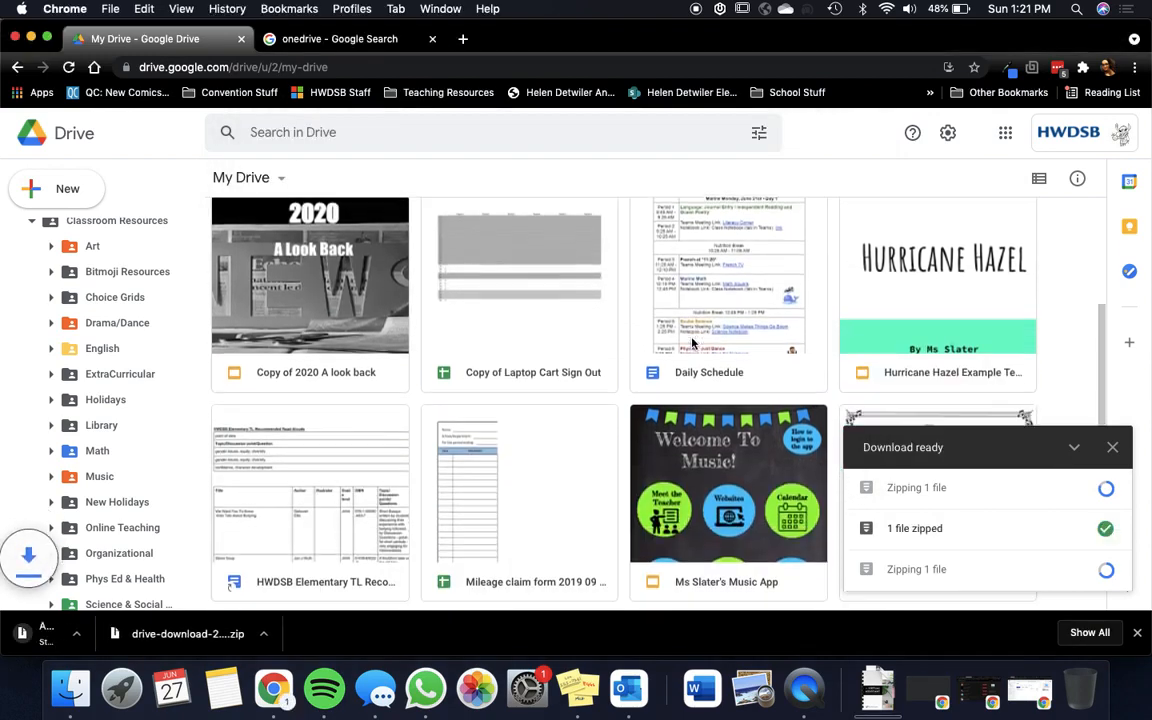
{"action": "left_click", "coordinate": [718, 290]}
{"action": "right_click", "coordinate": [718, 290]}
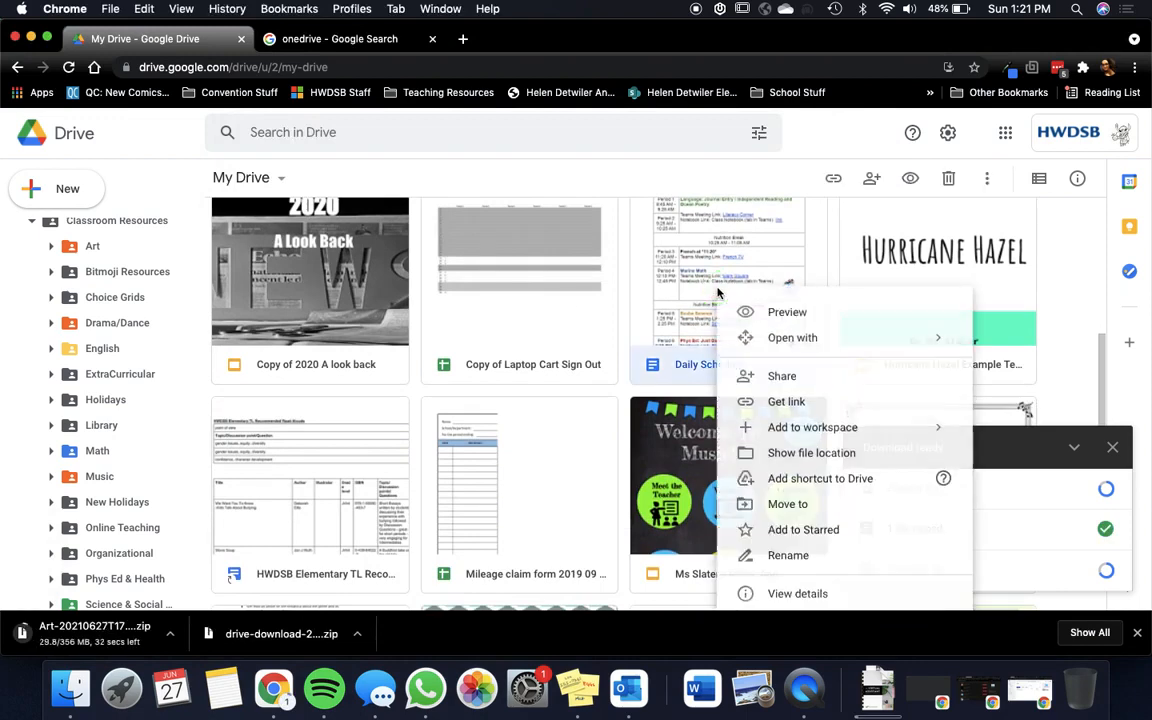
{"action": "left_click", "coordinate": [793, 379]}
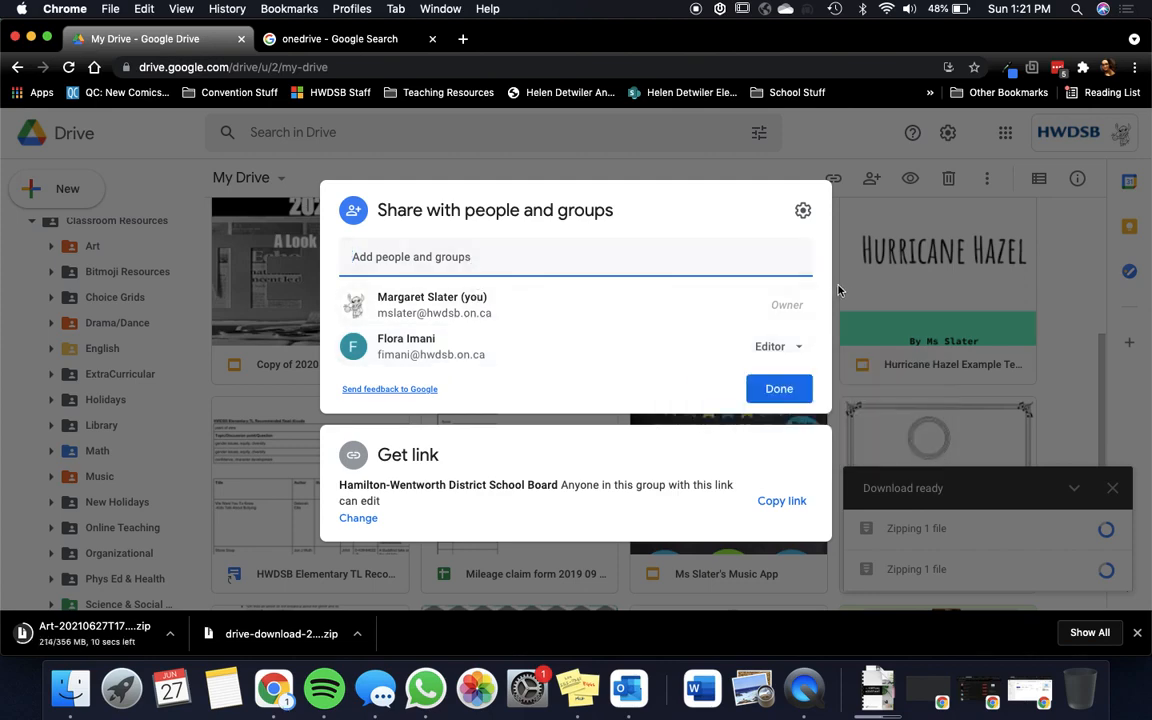
{"action": "left_click", "coordinate": [884, 397]}
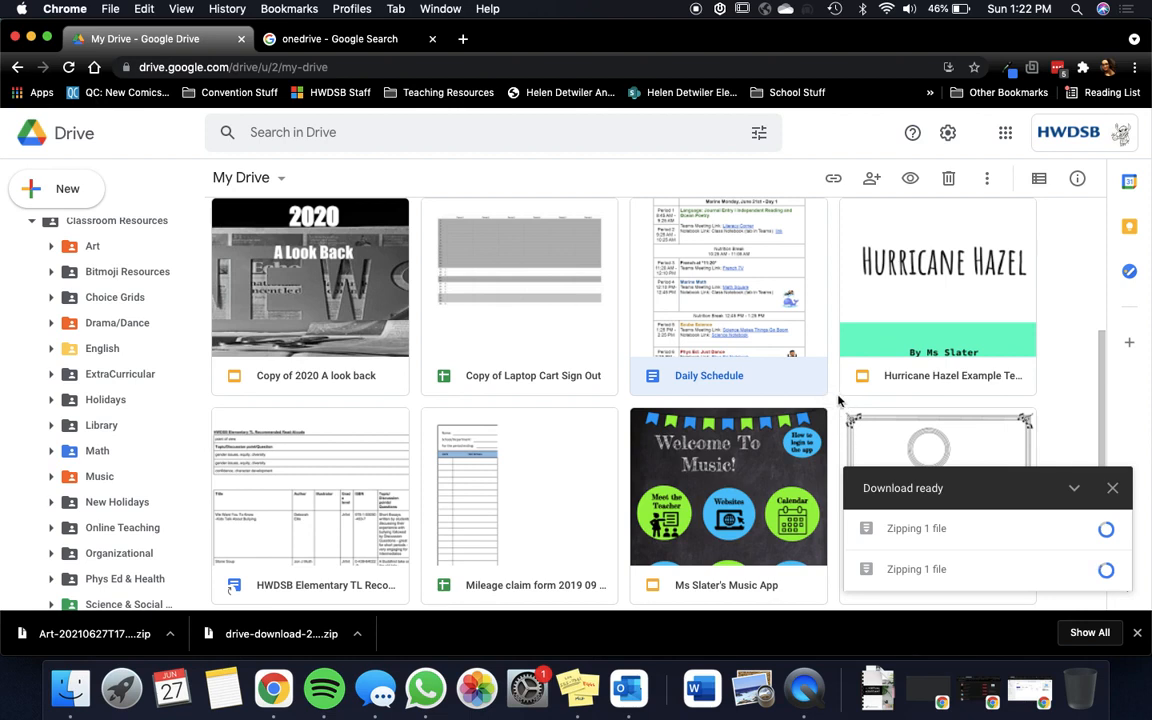
{"action": "left_click", "coordinate": [625, 407]}
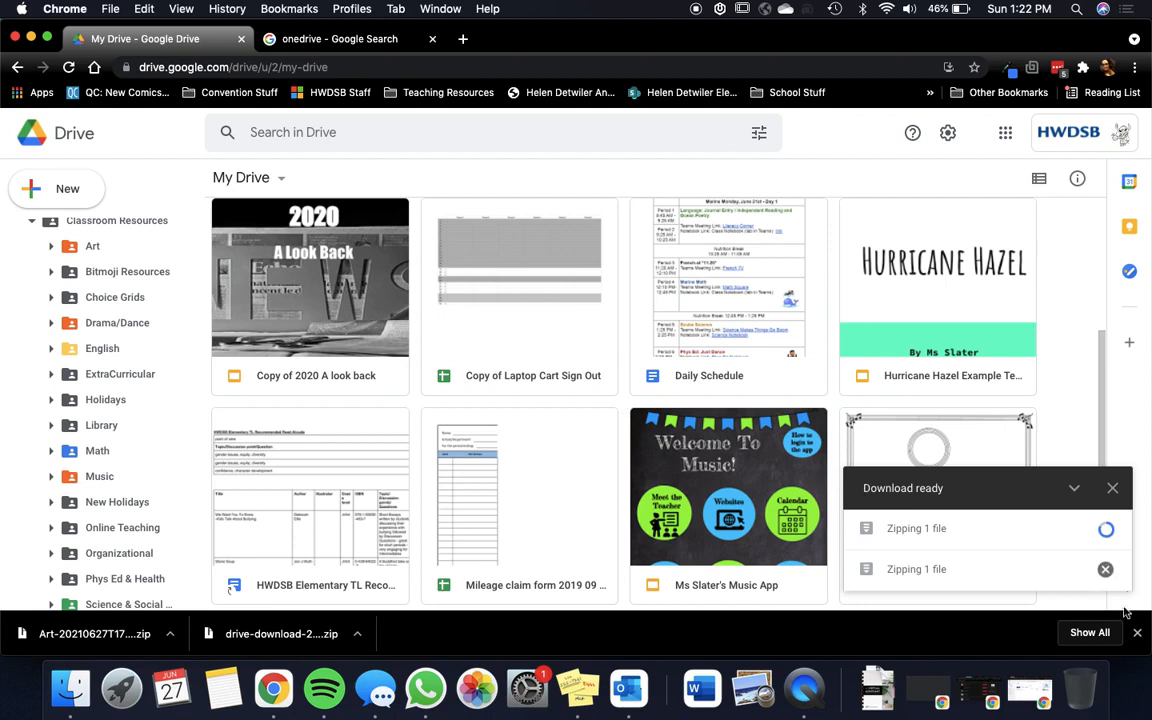
Step: Dismiss the browser's finished downloads bar and view the actions available for the Classroom Resources folder without choosing one
{"action": "left_click", "coordinate": [1136, 634]}
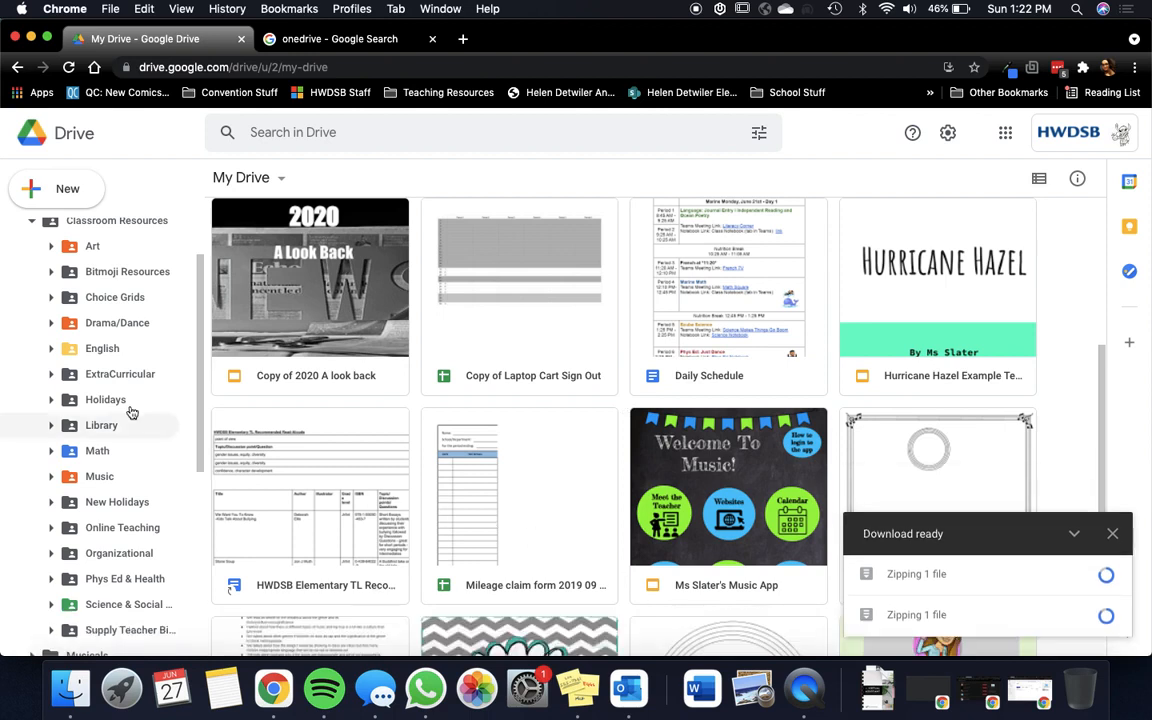
{"action": "scroll", "coordinate": [93, 341], "scroll_direction": "up", "scroll_amount": 3}
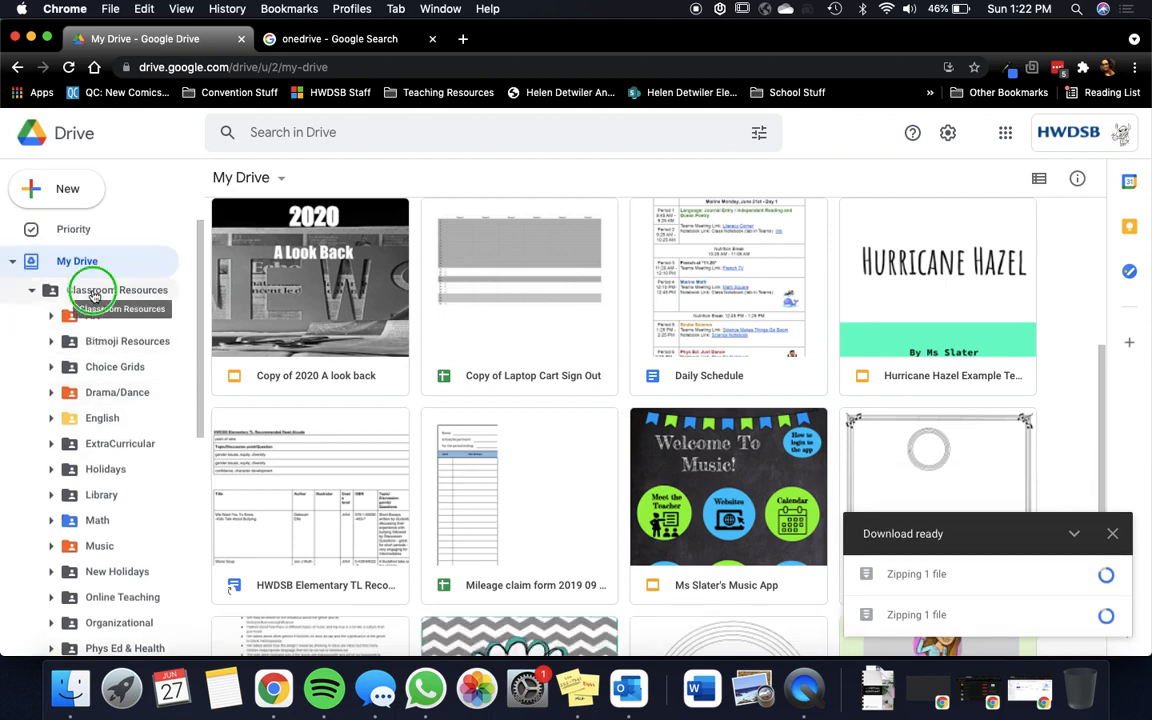
{"action": "right_click", "coordinate": [93, 290]}
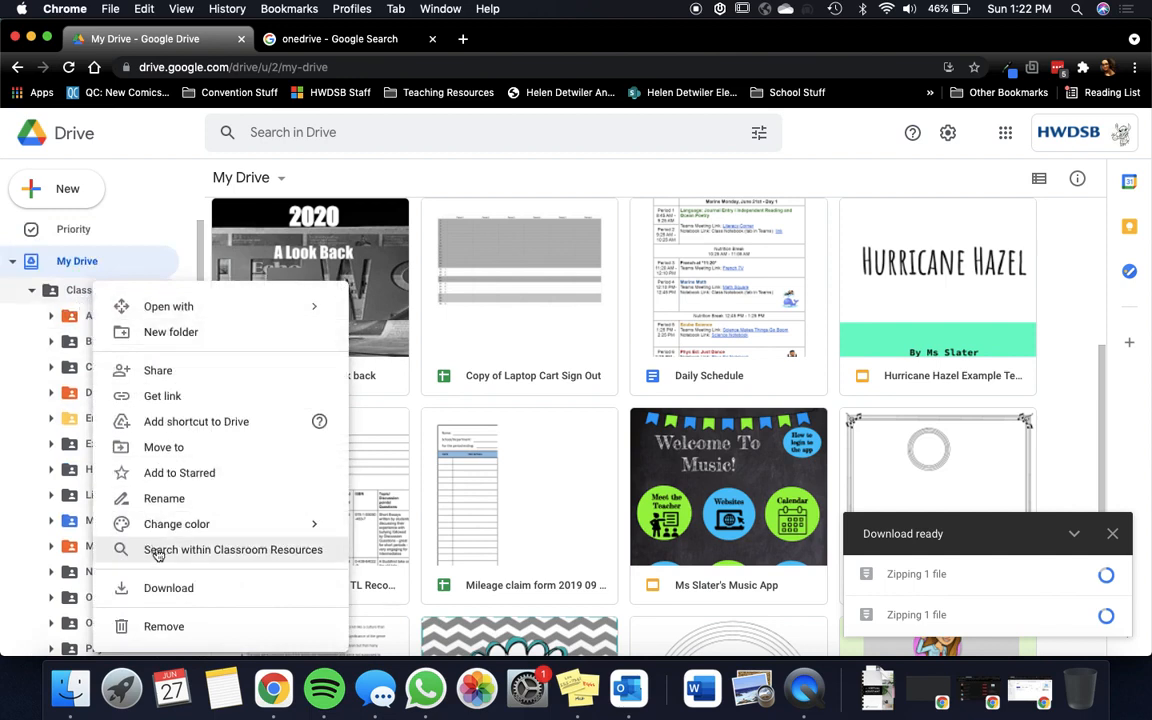
{"action": "left_click", "coordinate": [413, 401]}
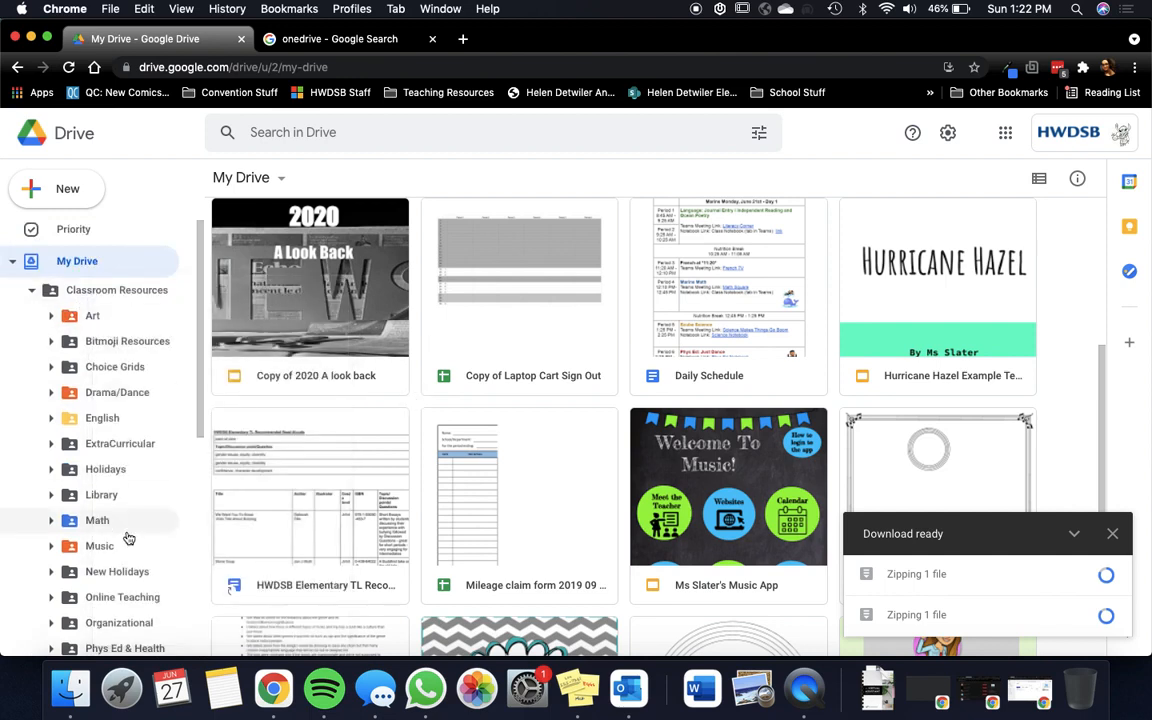
Step: Cancel the two remaining zip preparations in Google Drive and dismiss the download status window
{"action": "left_click", "coordinate": [1105, 615]}
{"action": "left_click", "coordinate": [1105, 574]}
{"action": "left_click", "coordinate": [1112, 534]}
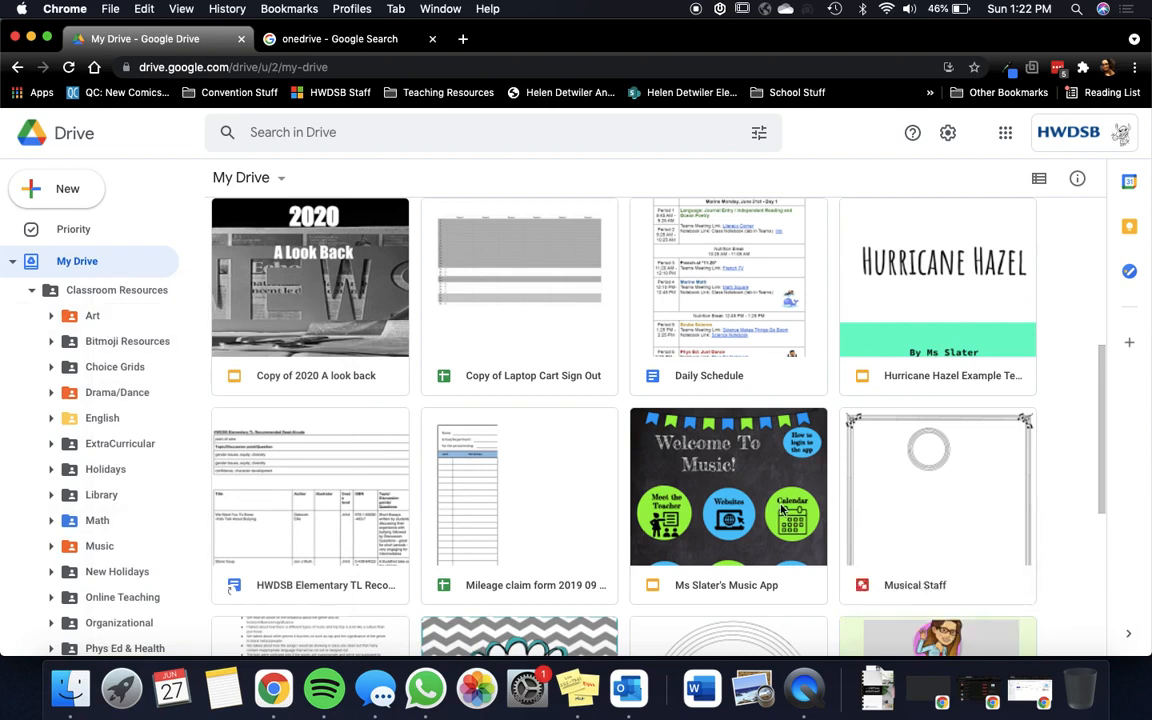